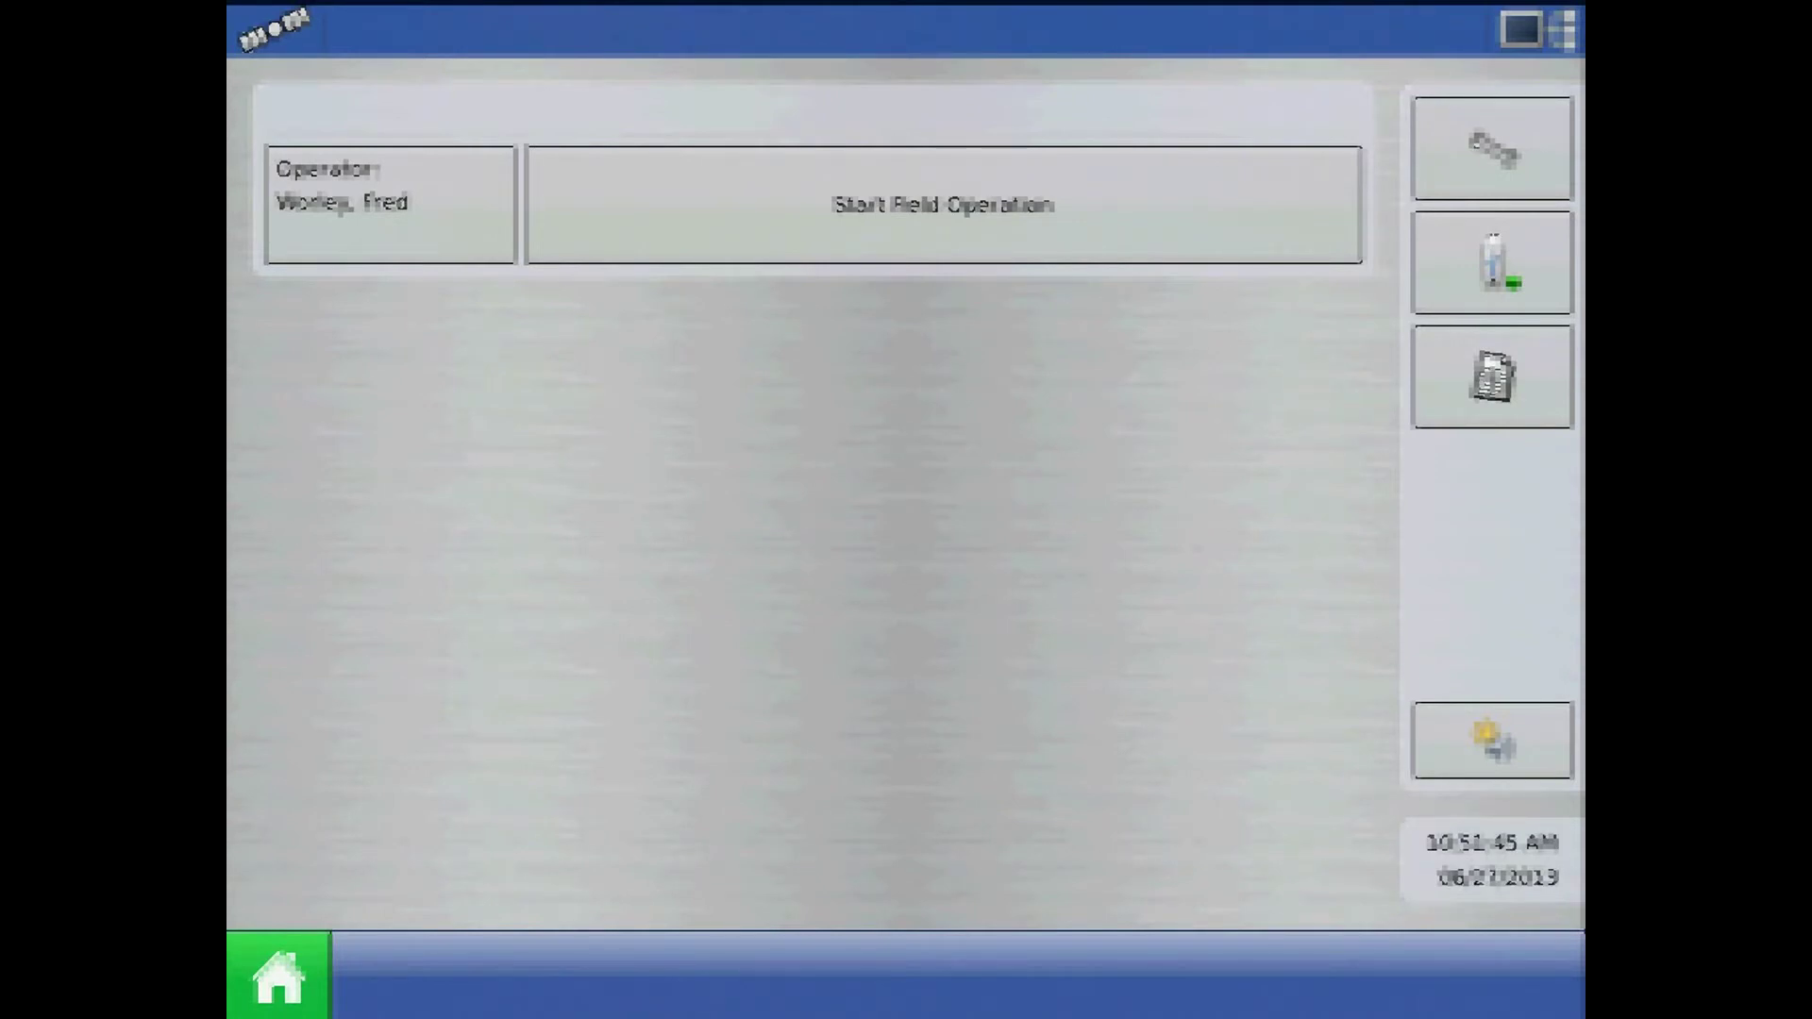
Step: Add a new operating configuration from Configuration Setup
click(1493, 149)
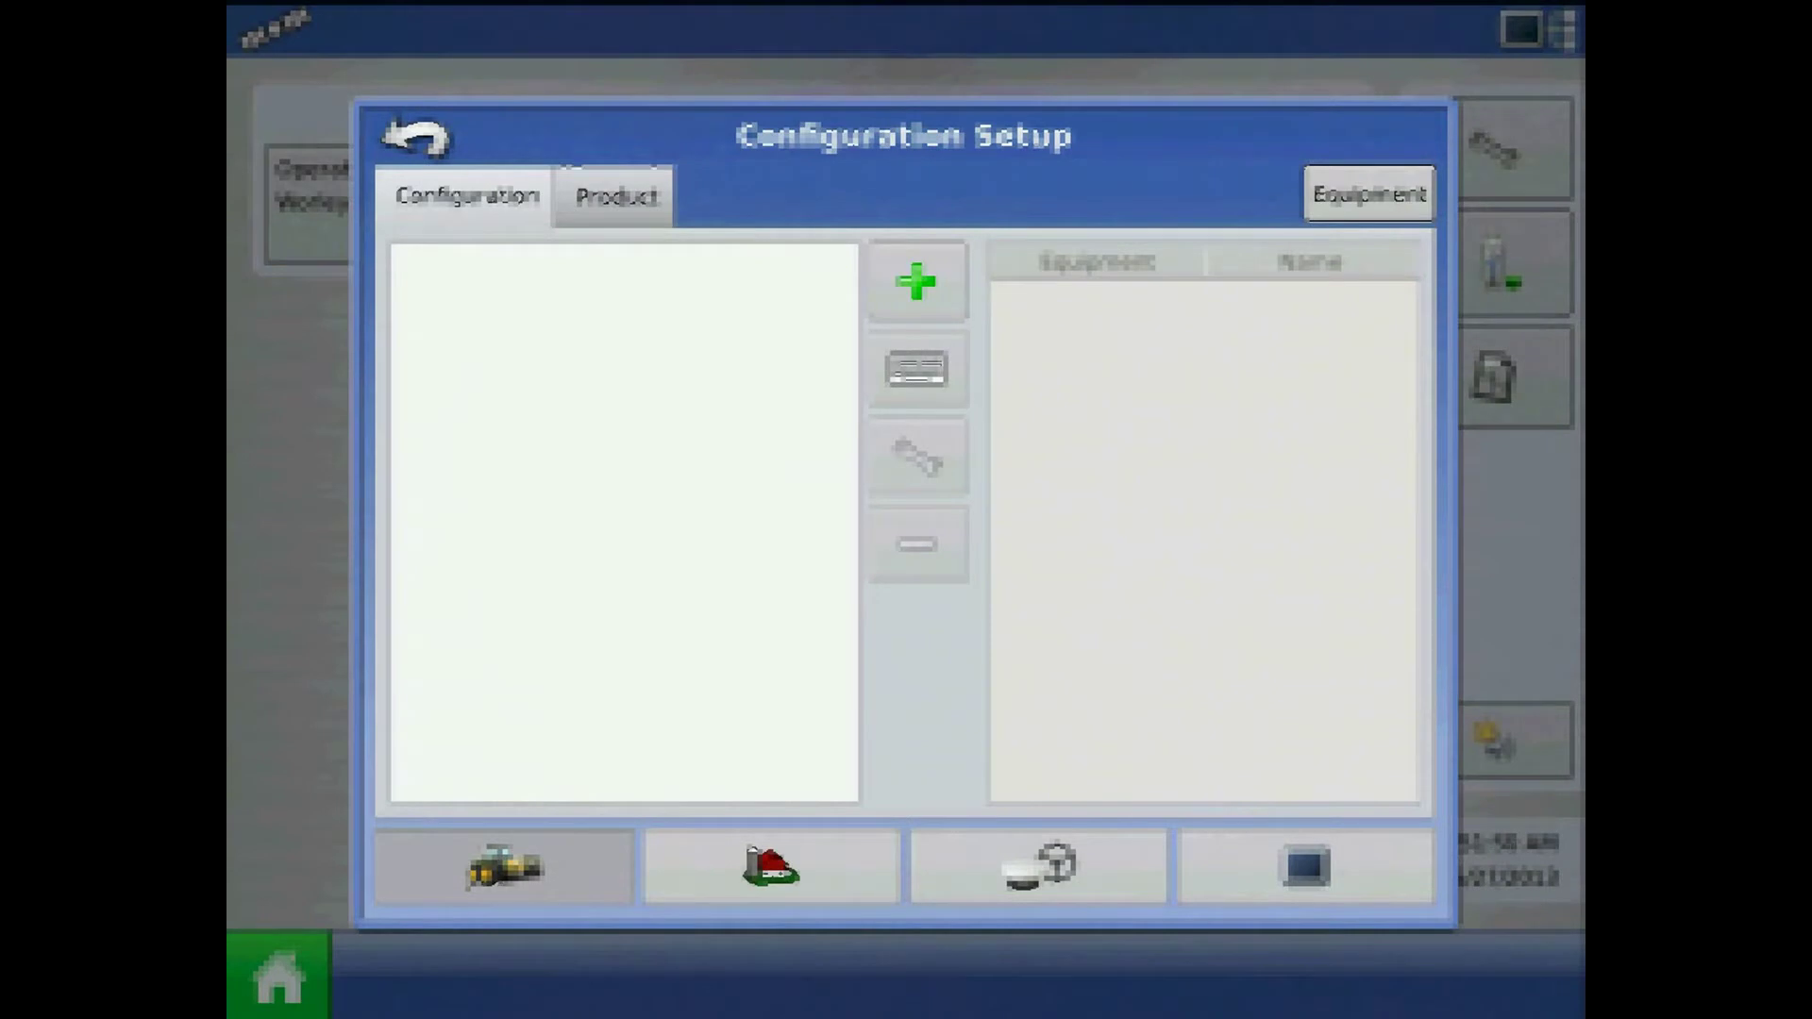
click(917, 281)
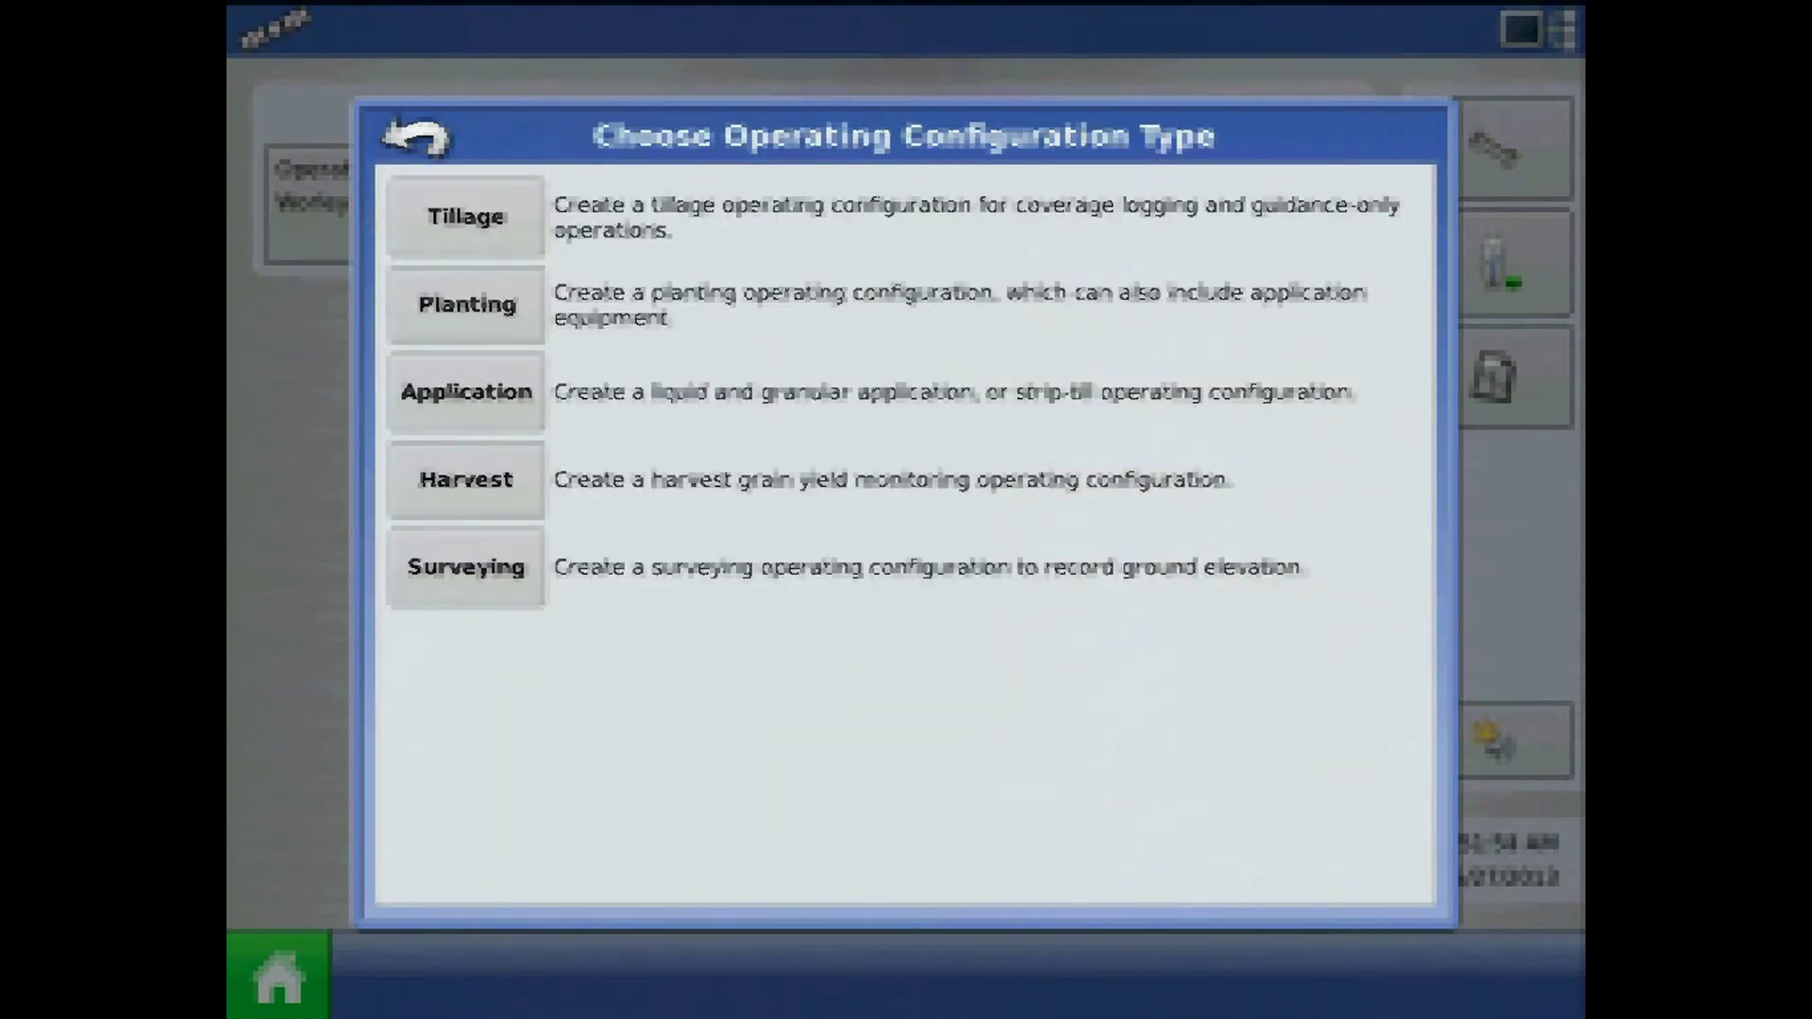
Step: Choose Application and create a new Self-Propelled Applicator vehicle
click(466, 306)
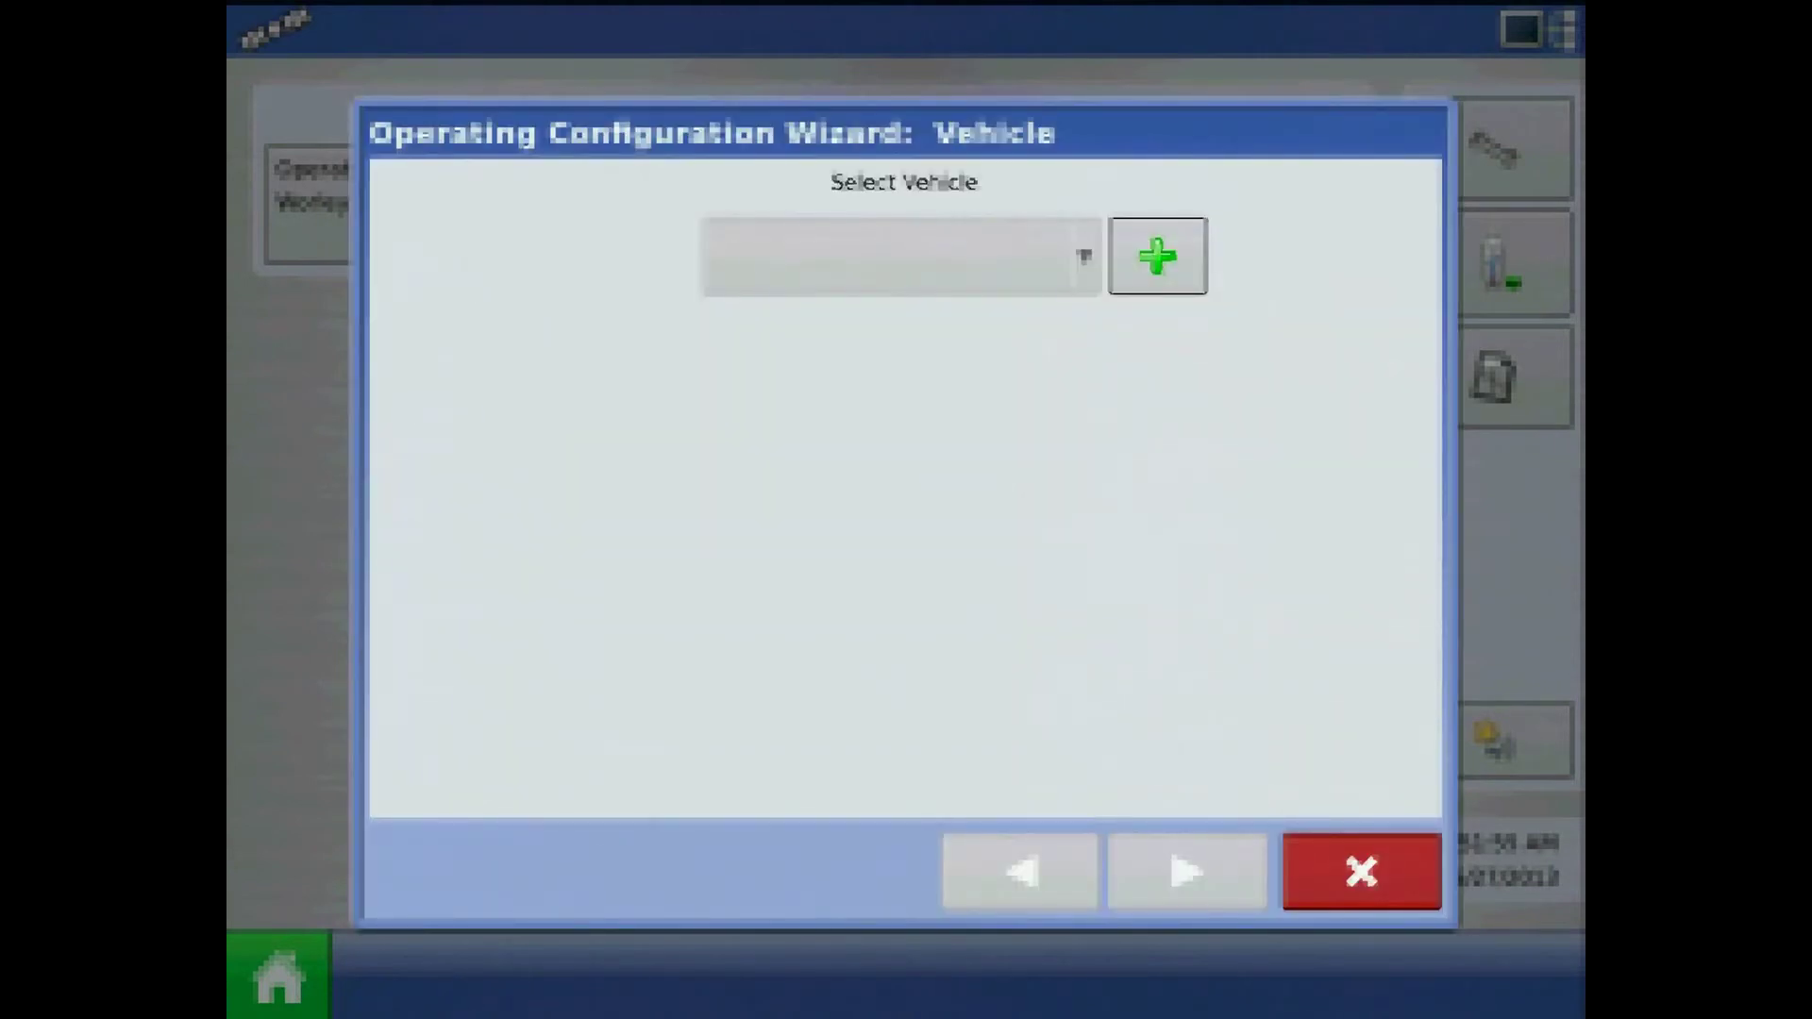
click(1157, 256)
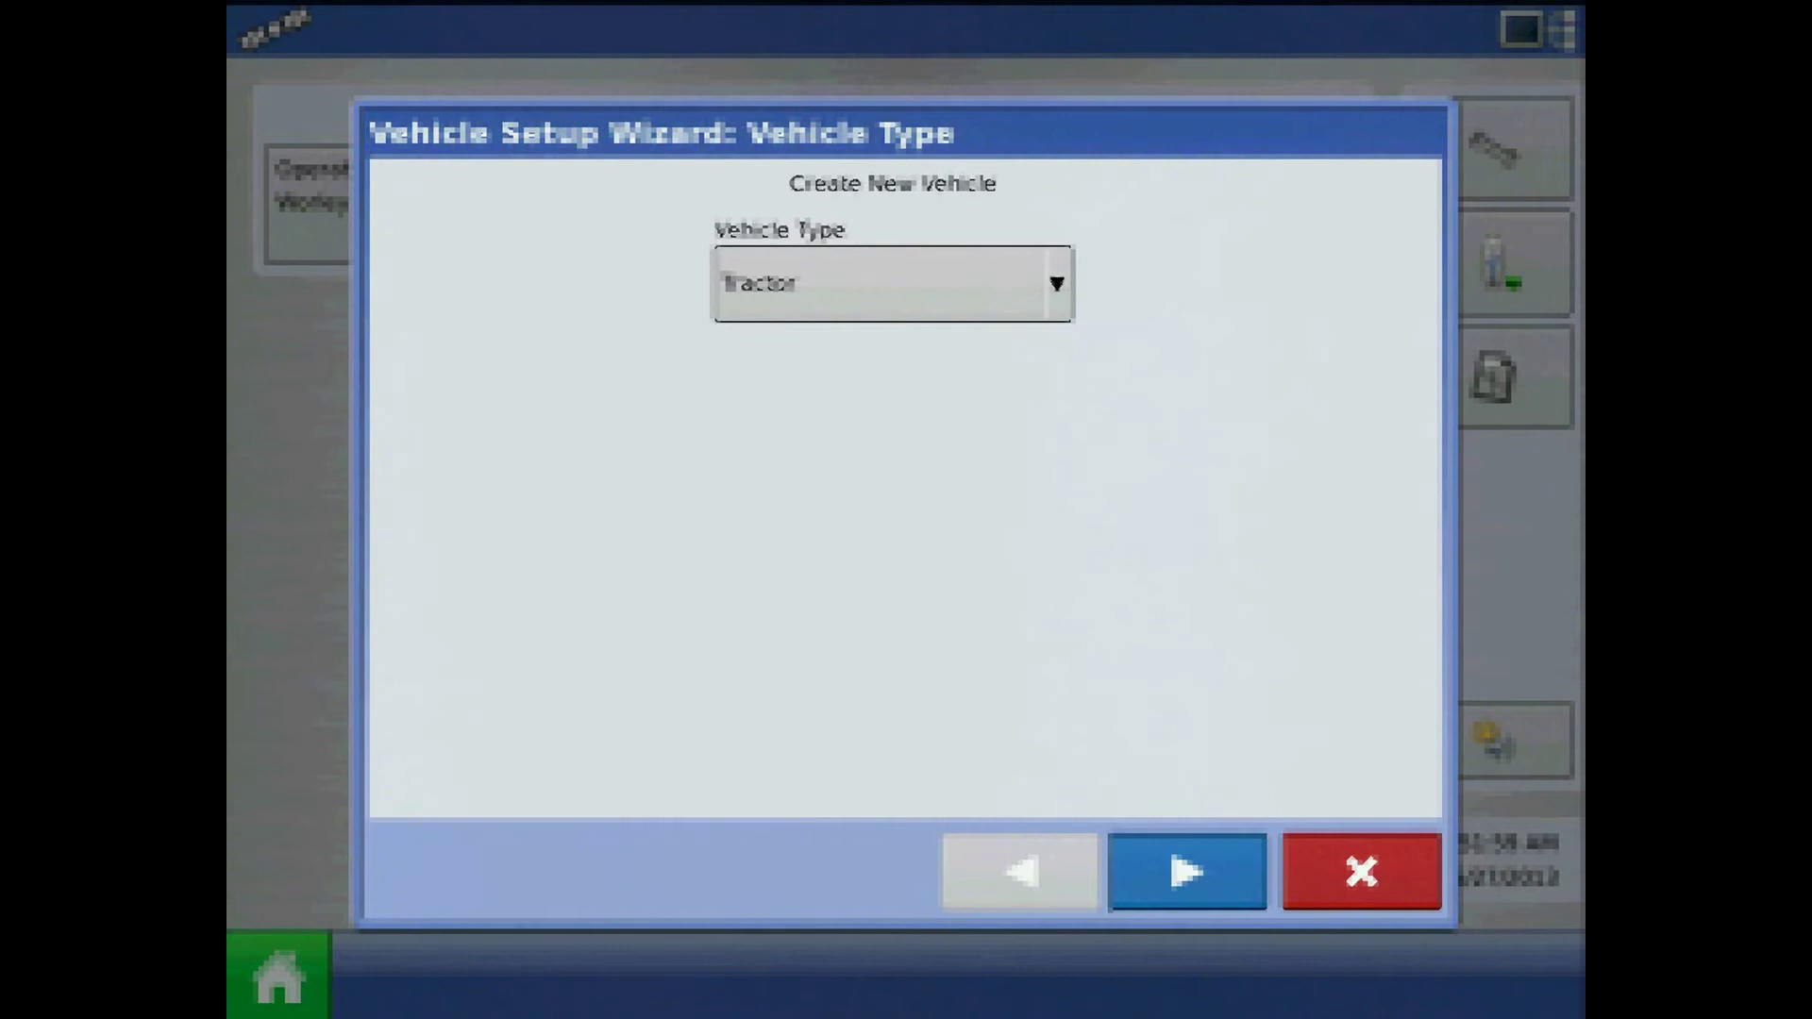
click(892, 283)
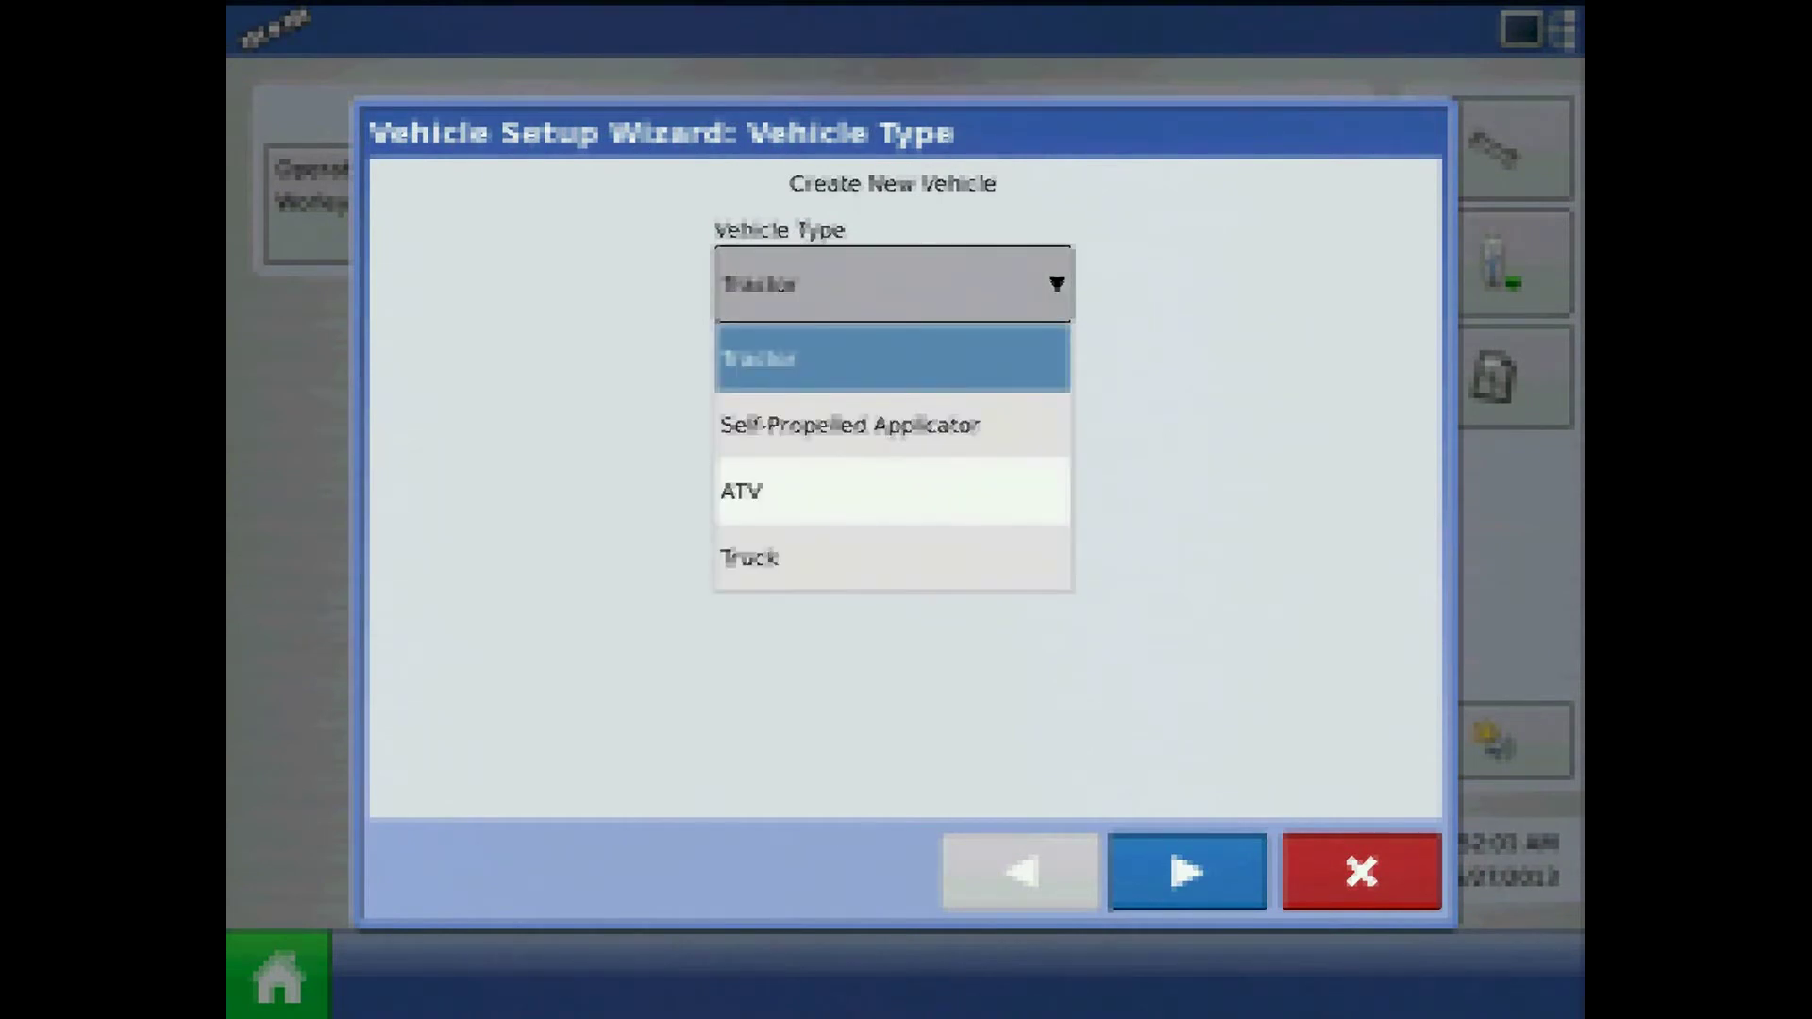
click(850, 425)
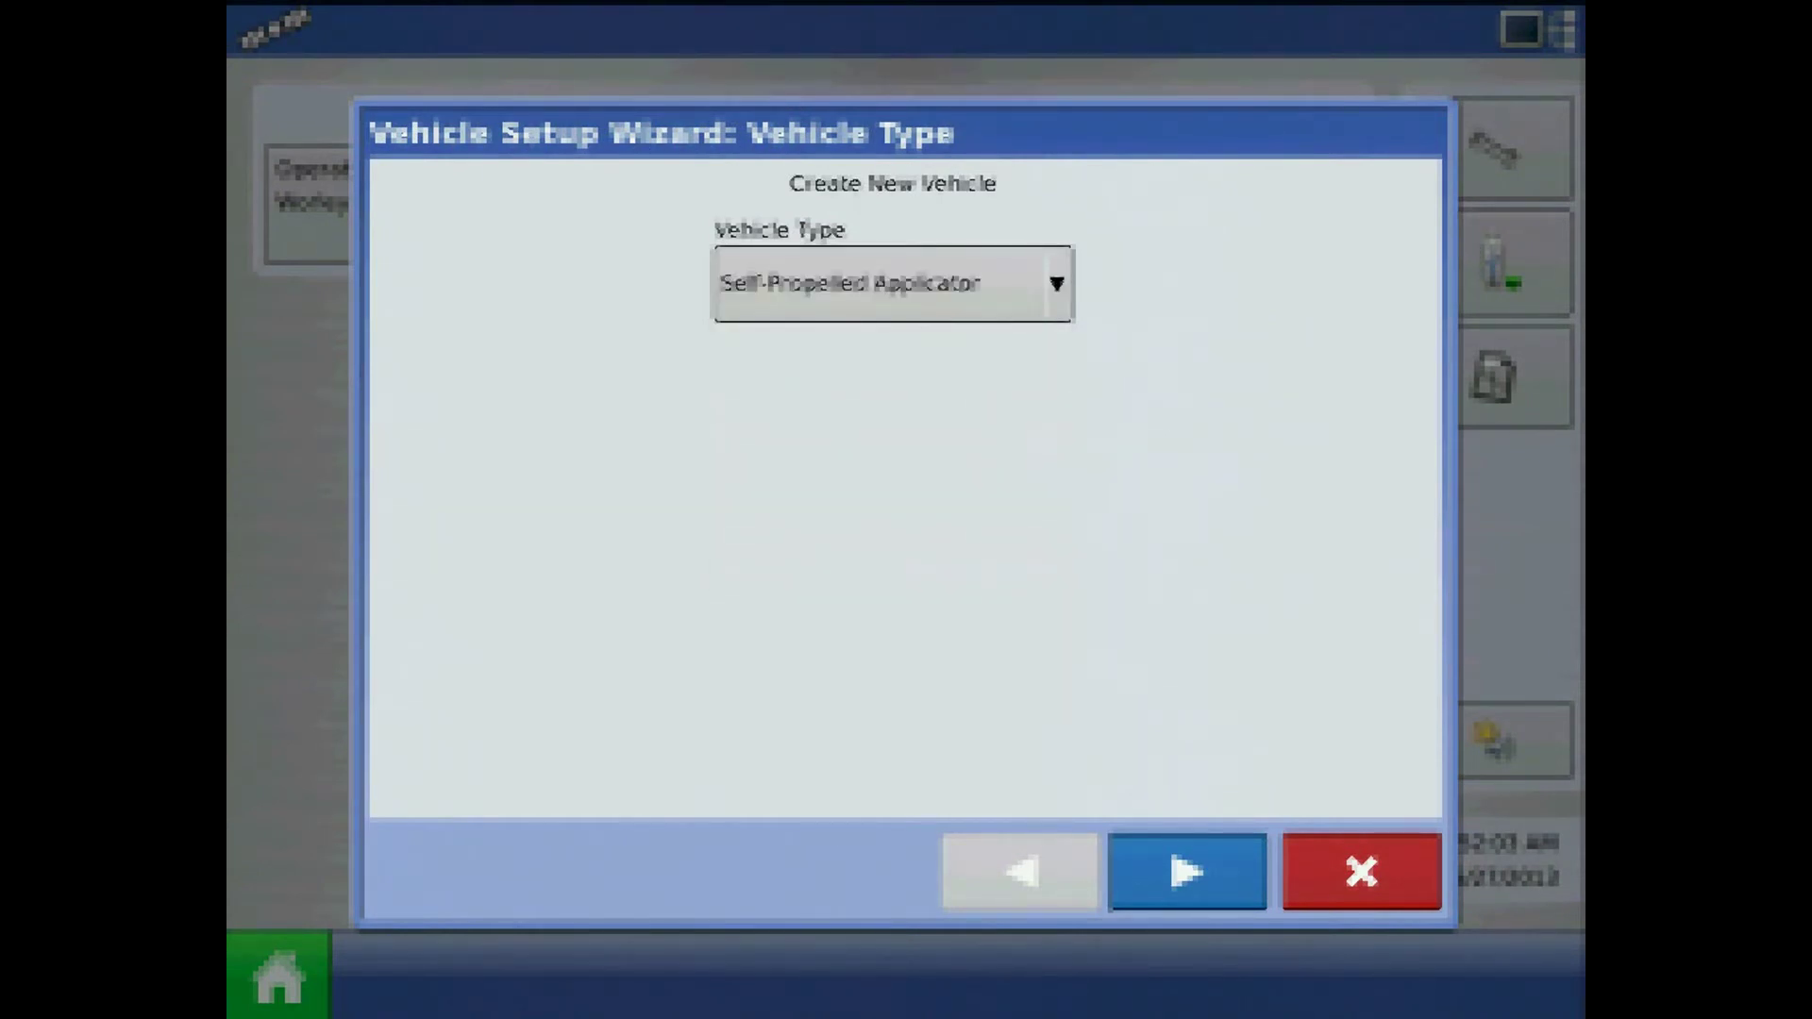
click(1187, 871)
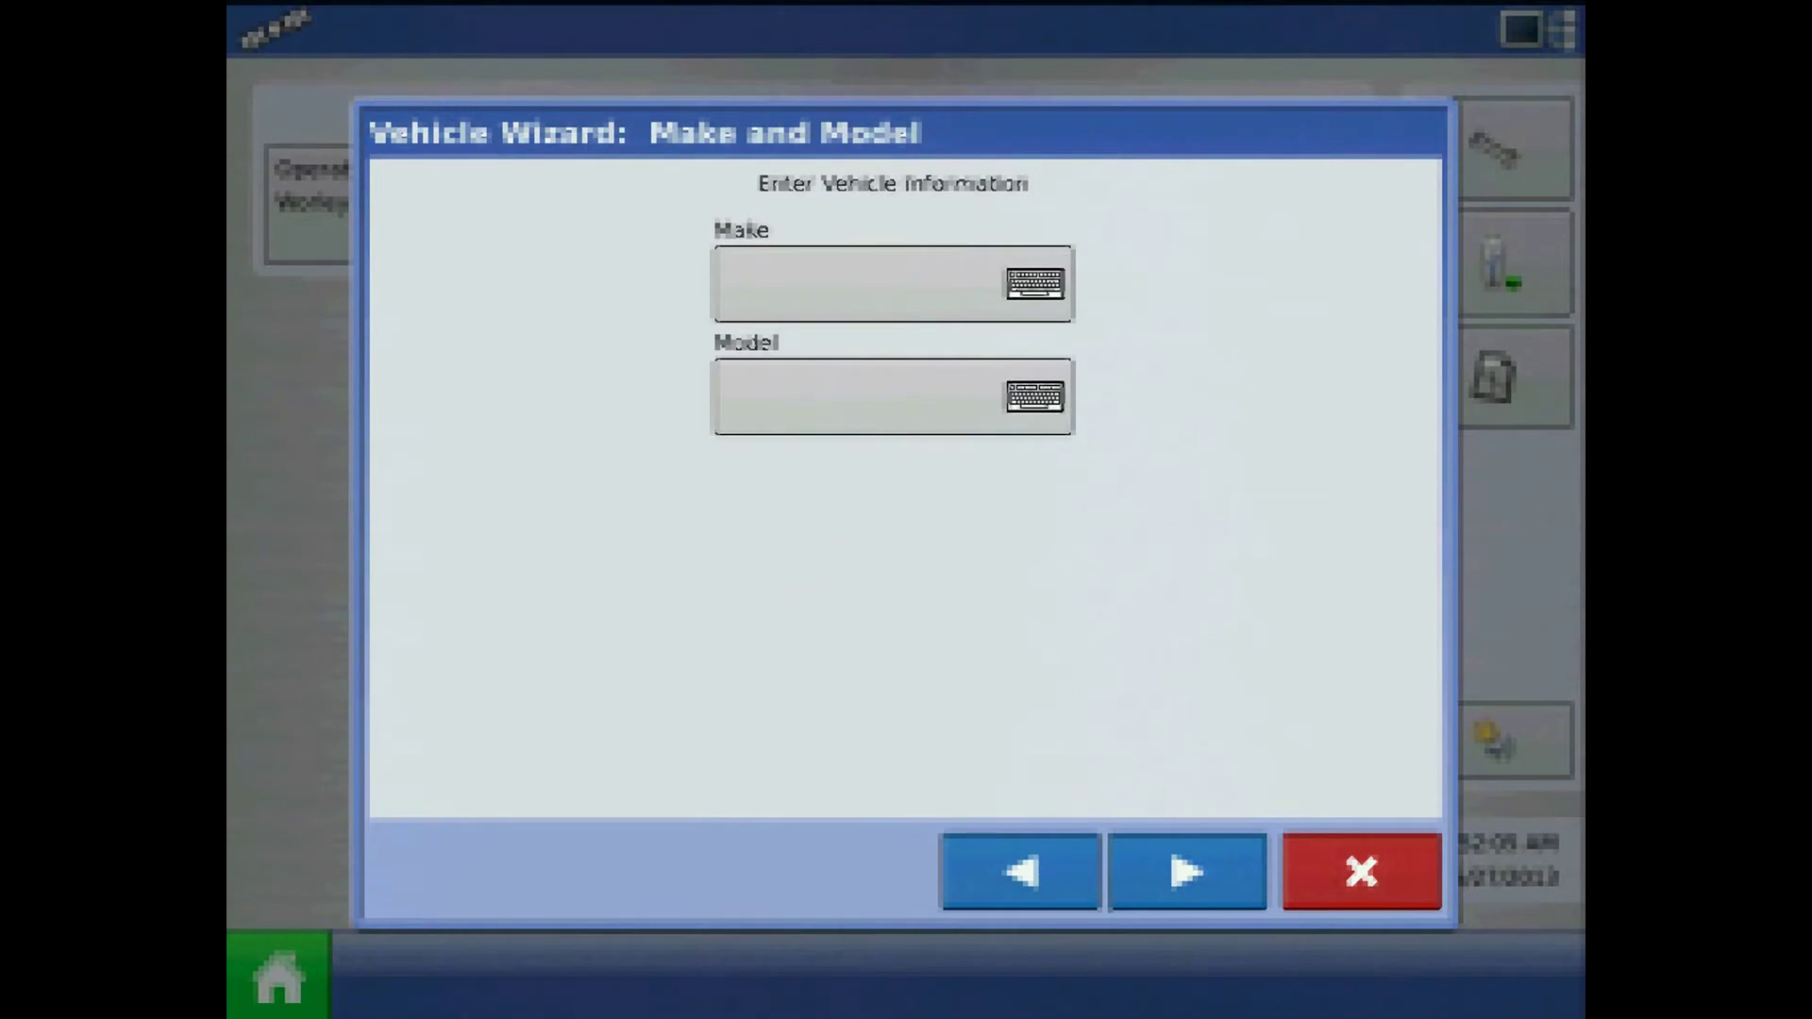
Step: Enter make Hagie and model STS 12 for the new vehicle
click(892, 283)
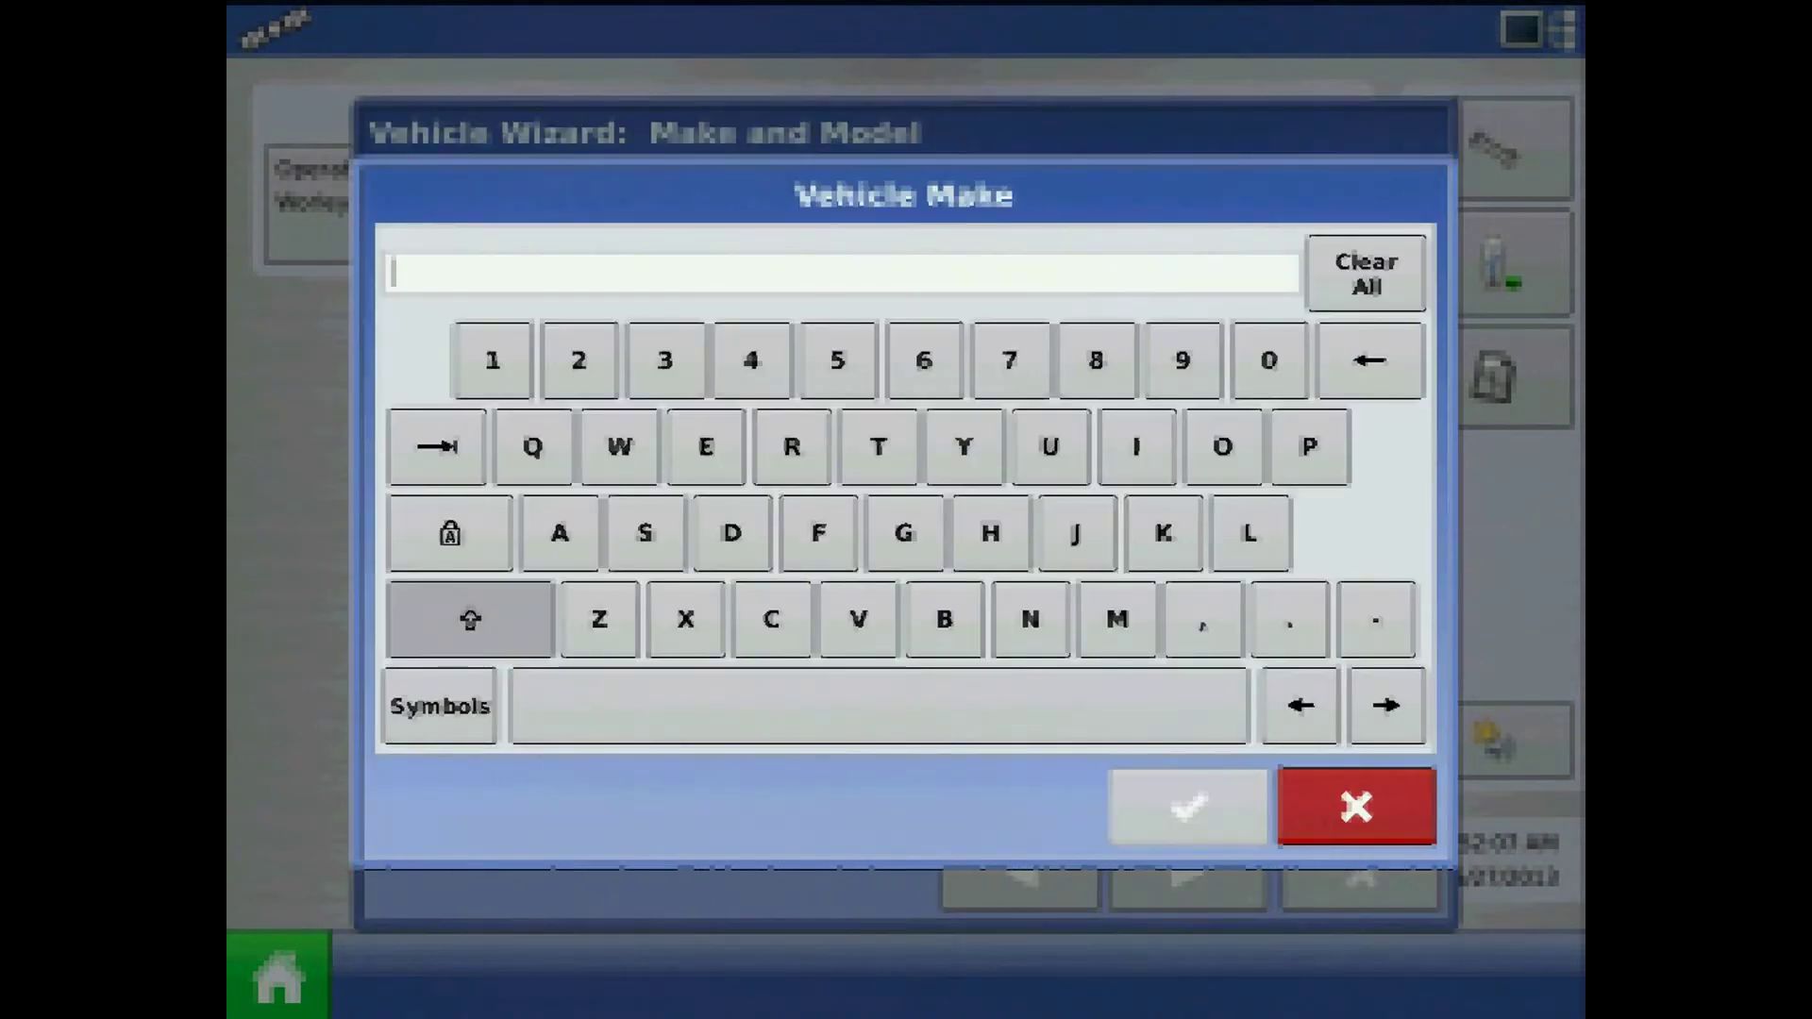
text(Hagie)
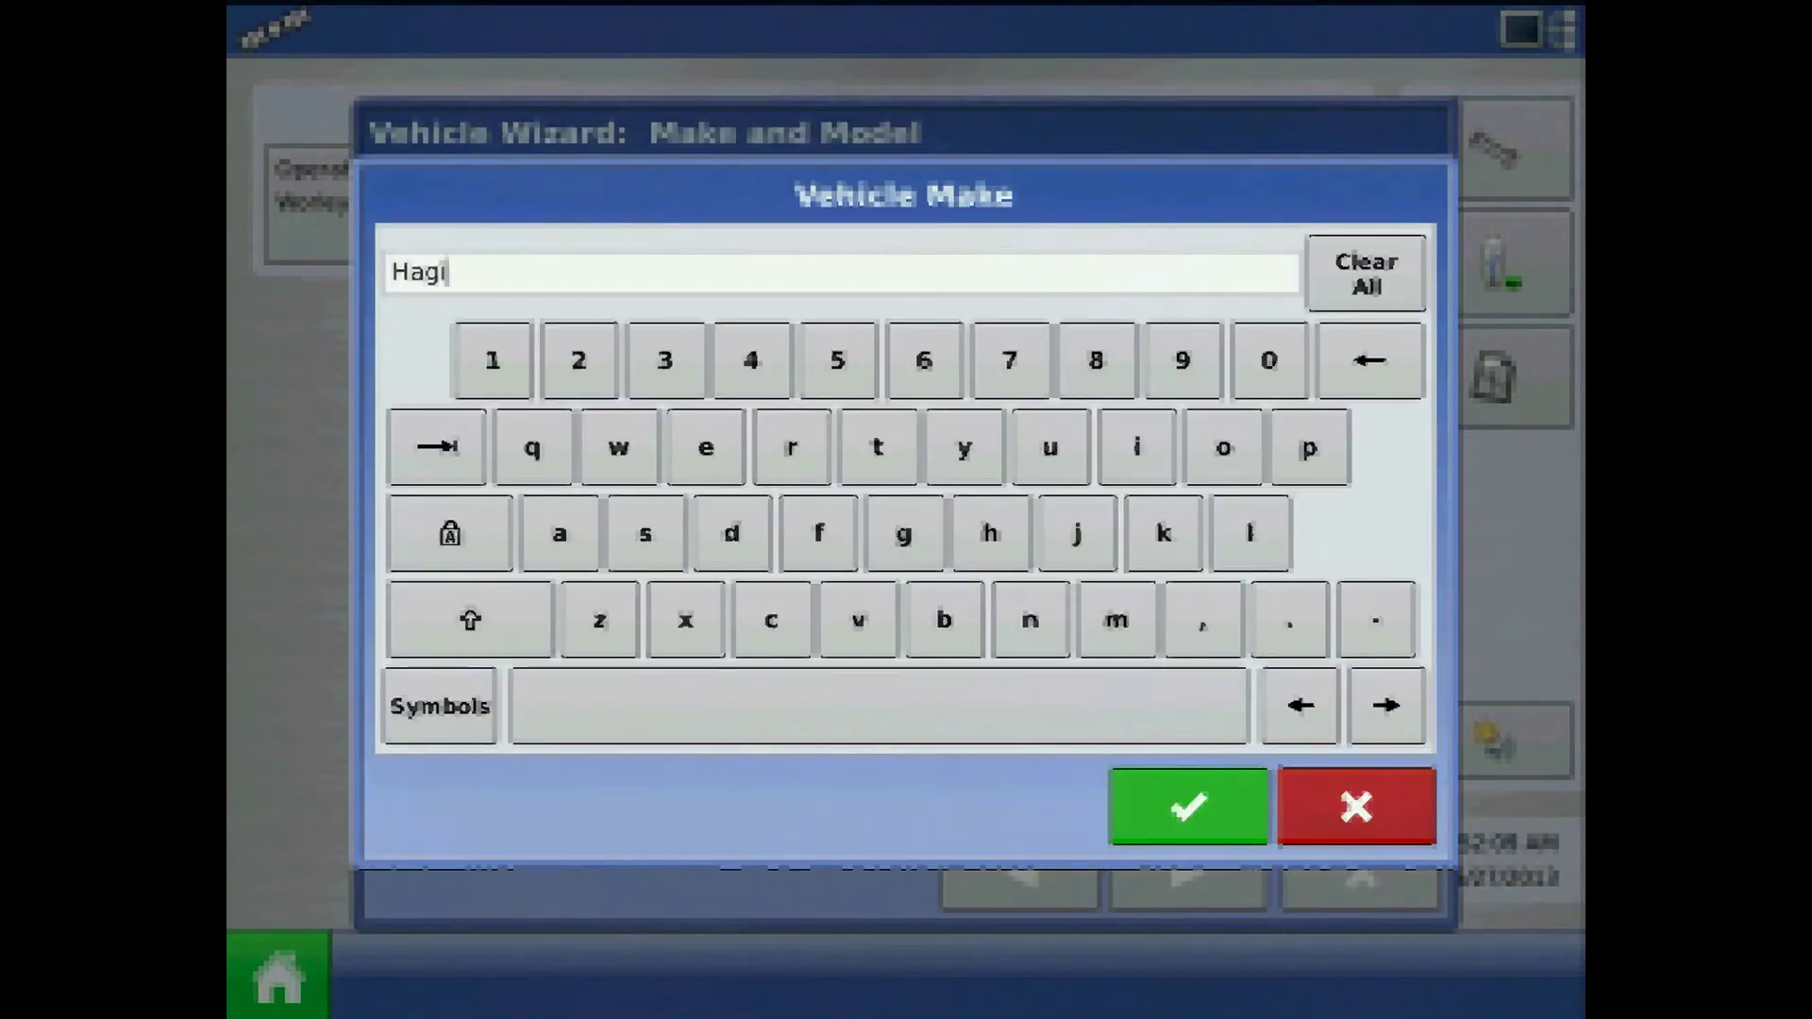
click(1188, 806)
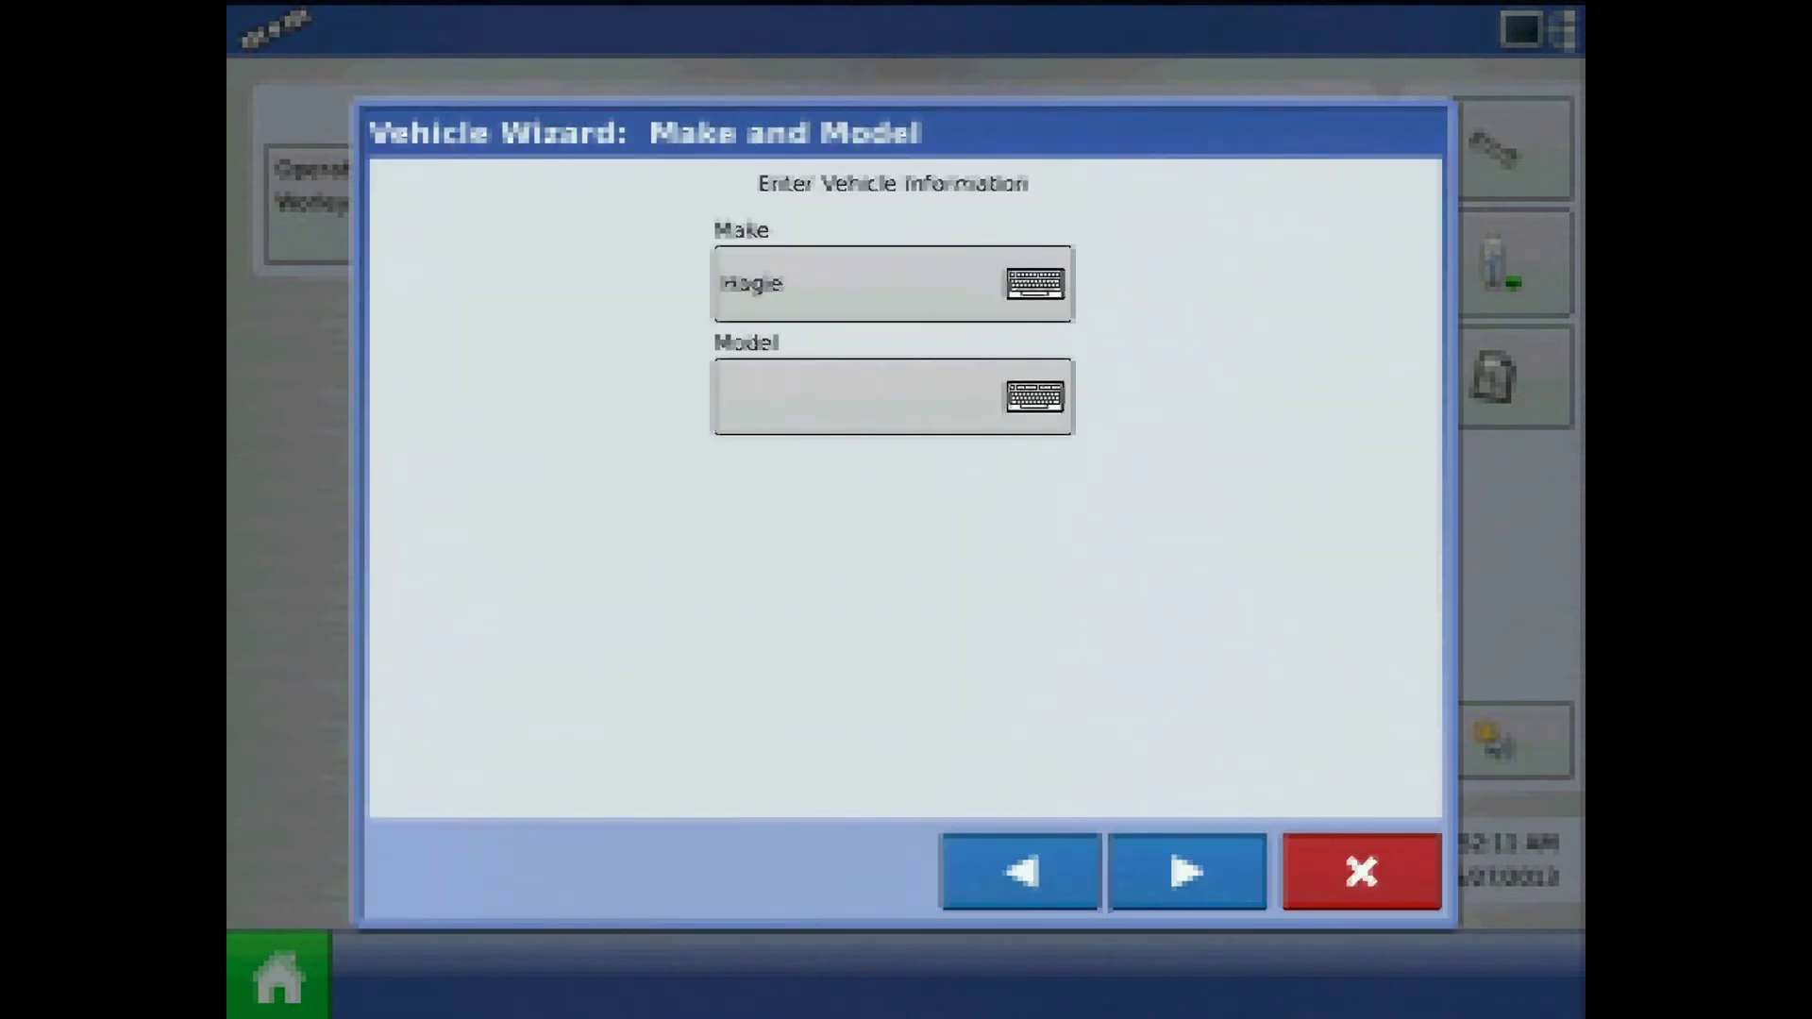
click(892, 396)
text(Sts)
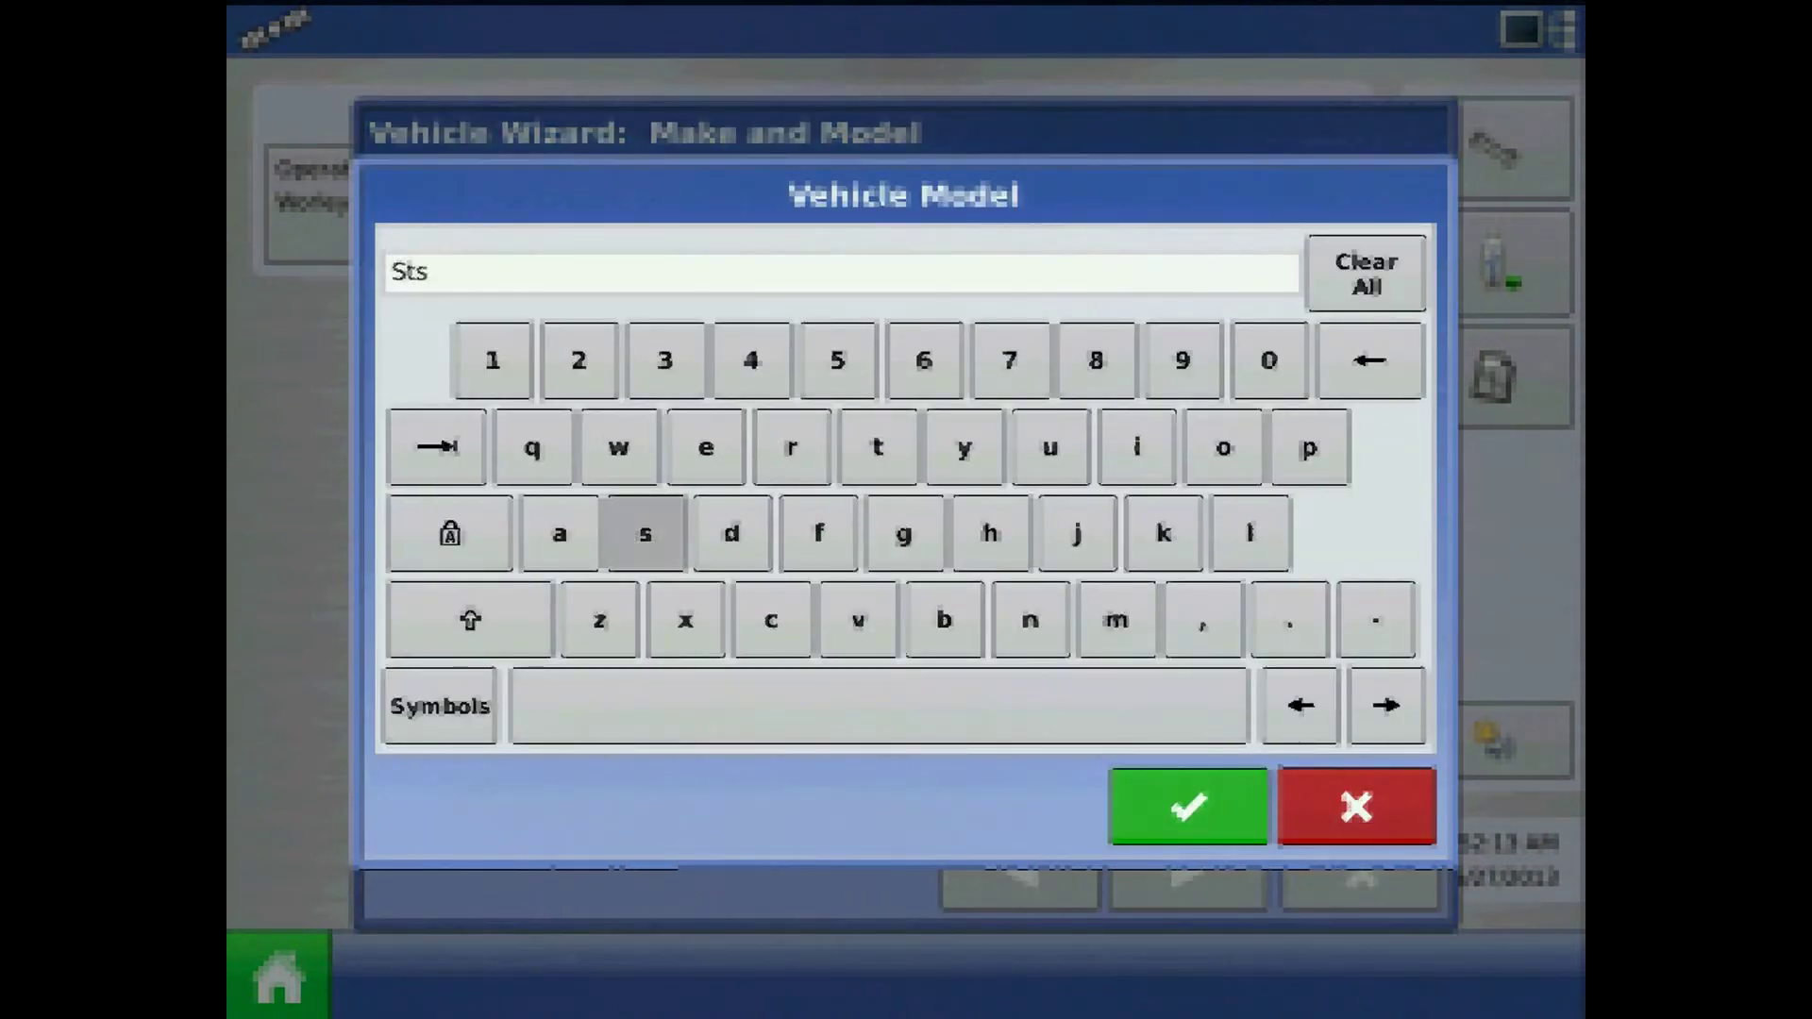
key(BackSpace)
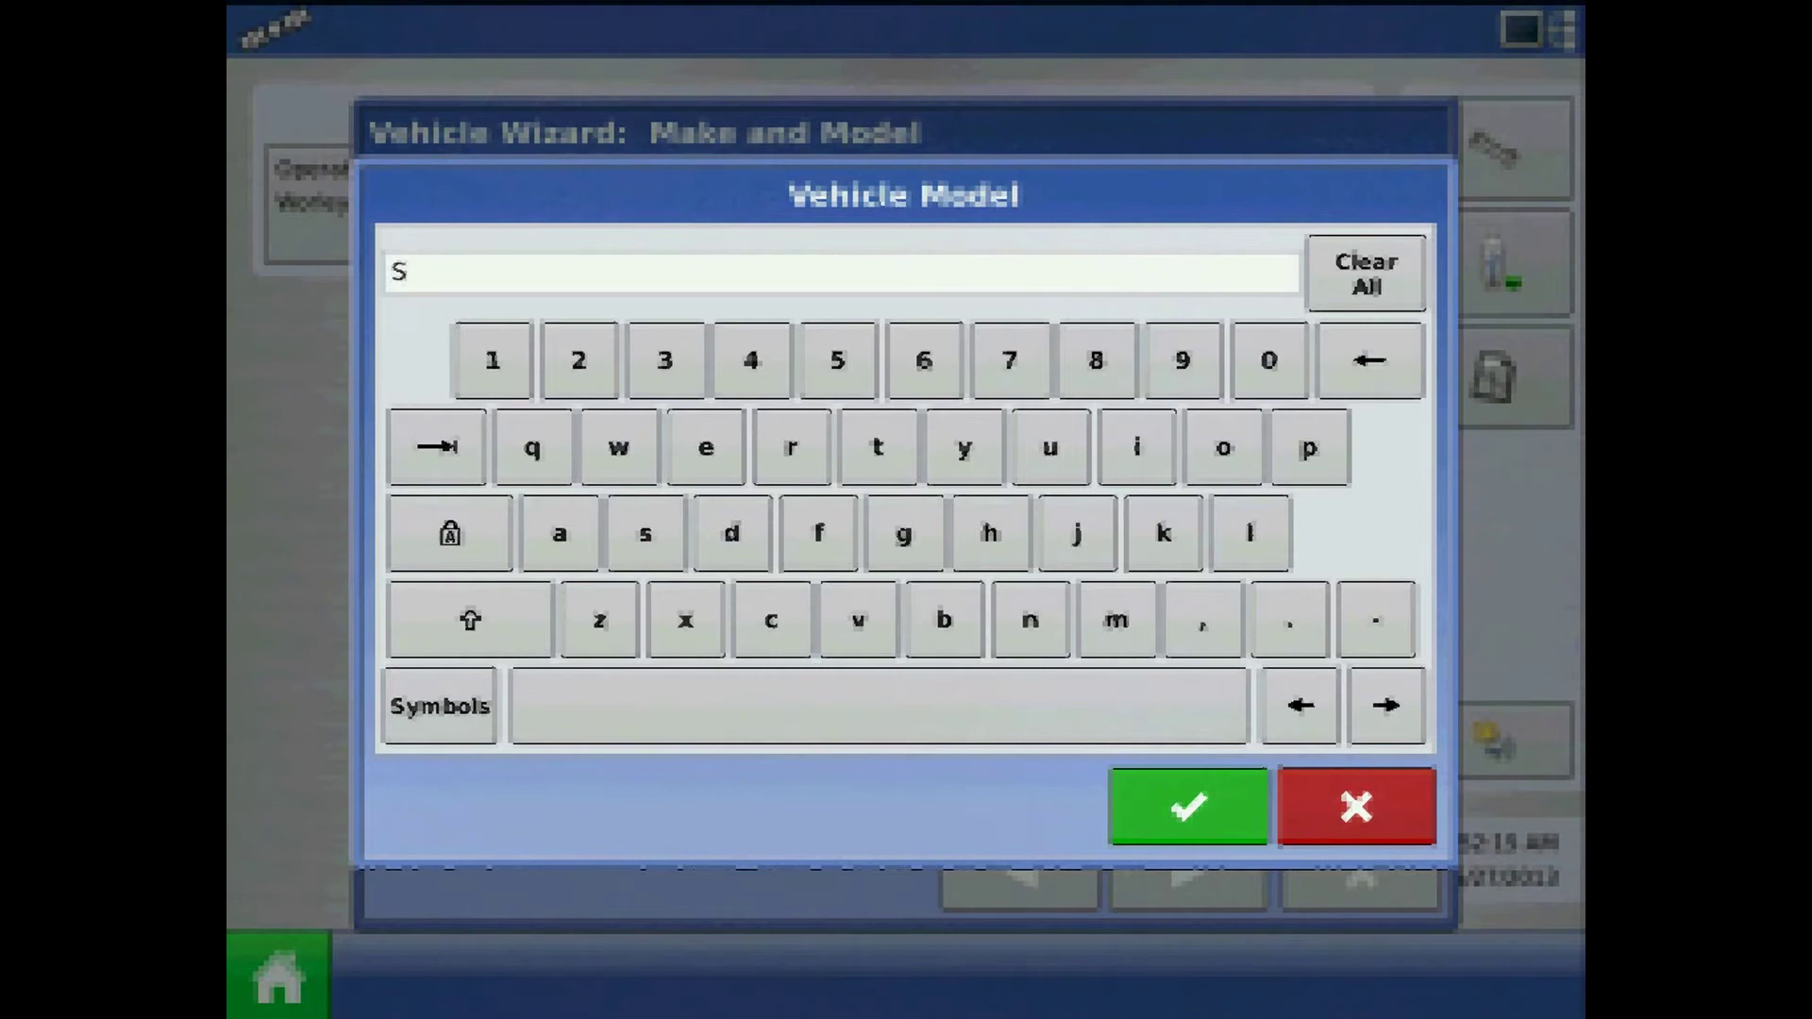
click(450, 533)
text(TS 12)
click(1189, 806)
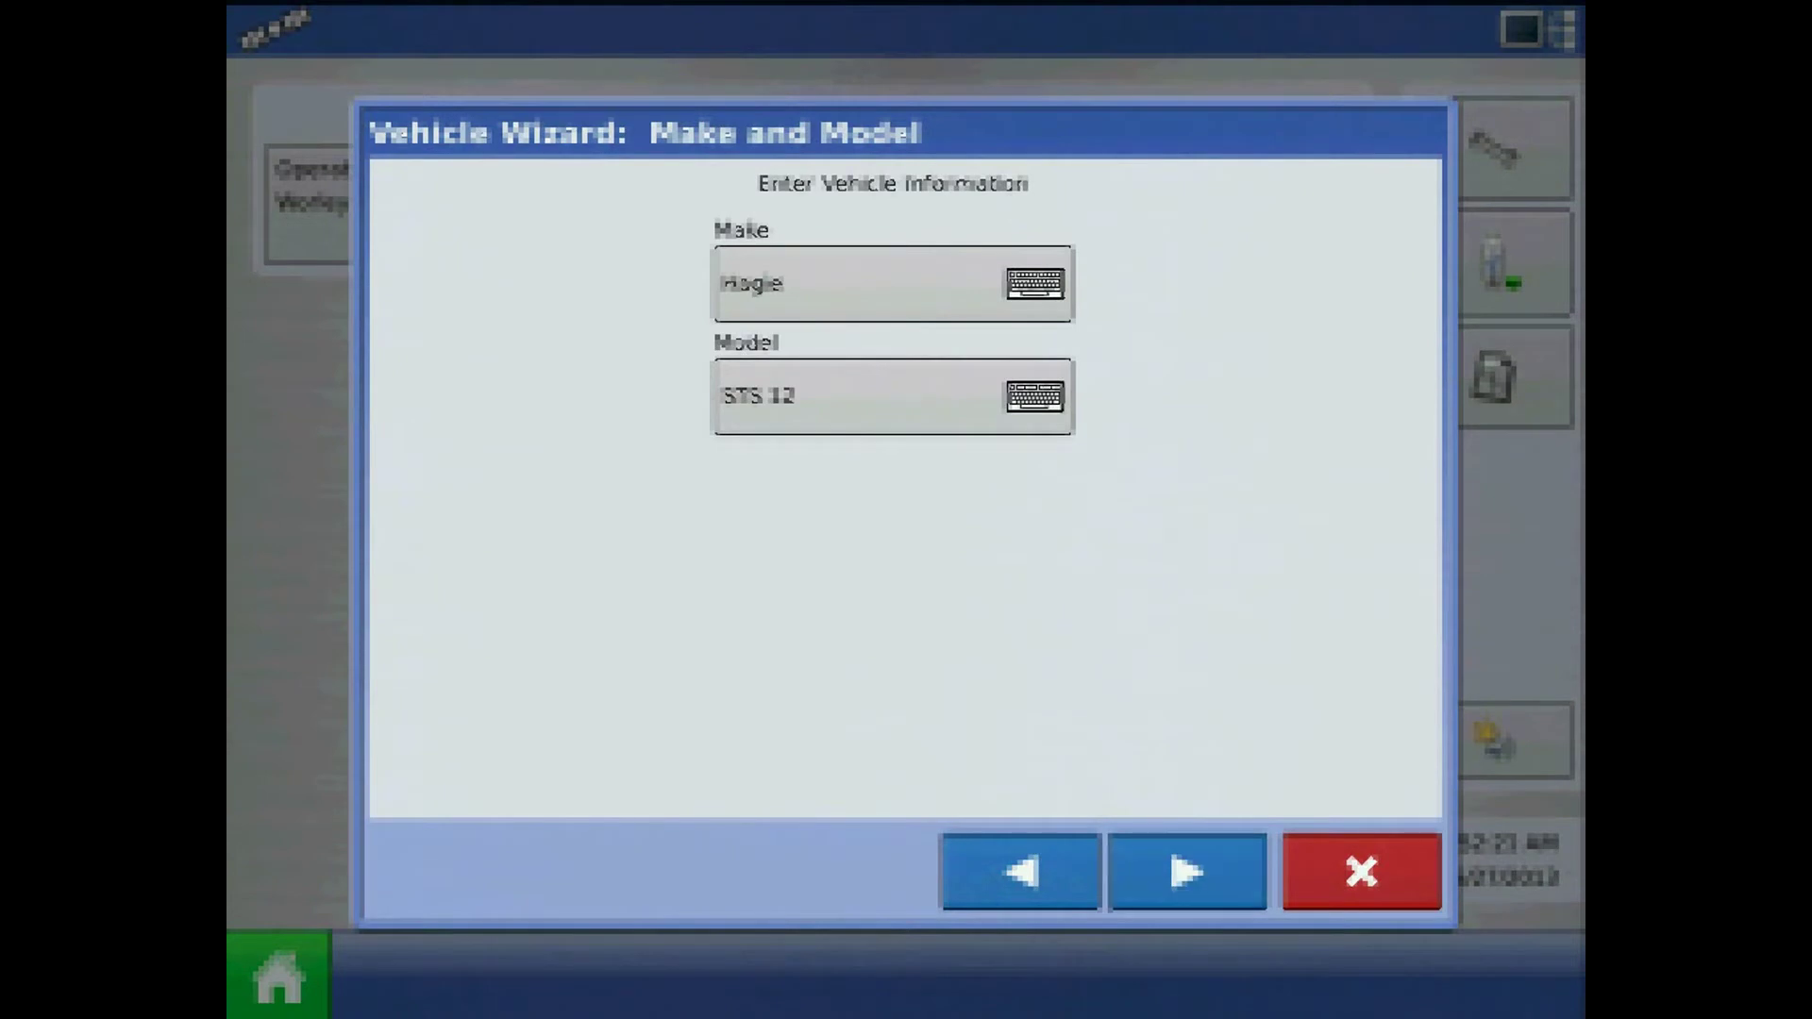
click(1187, 872)
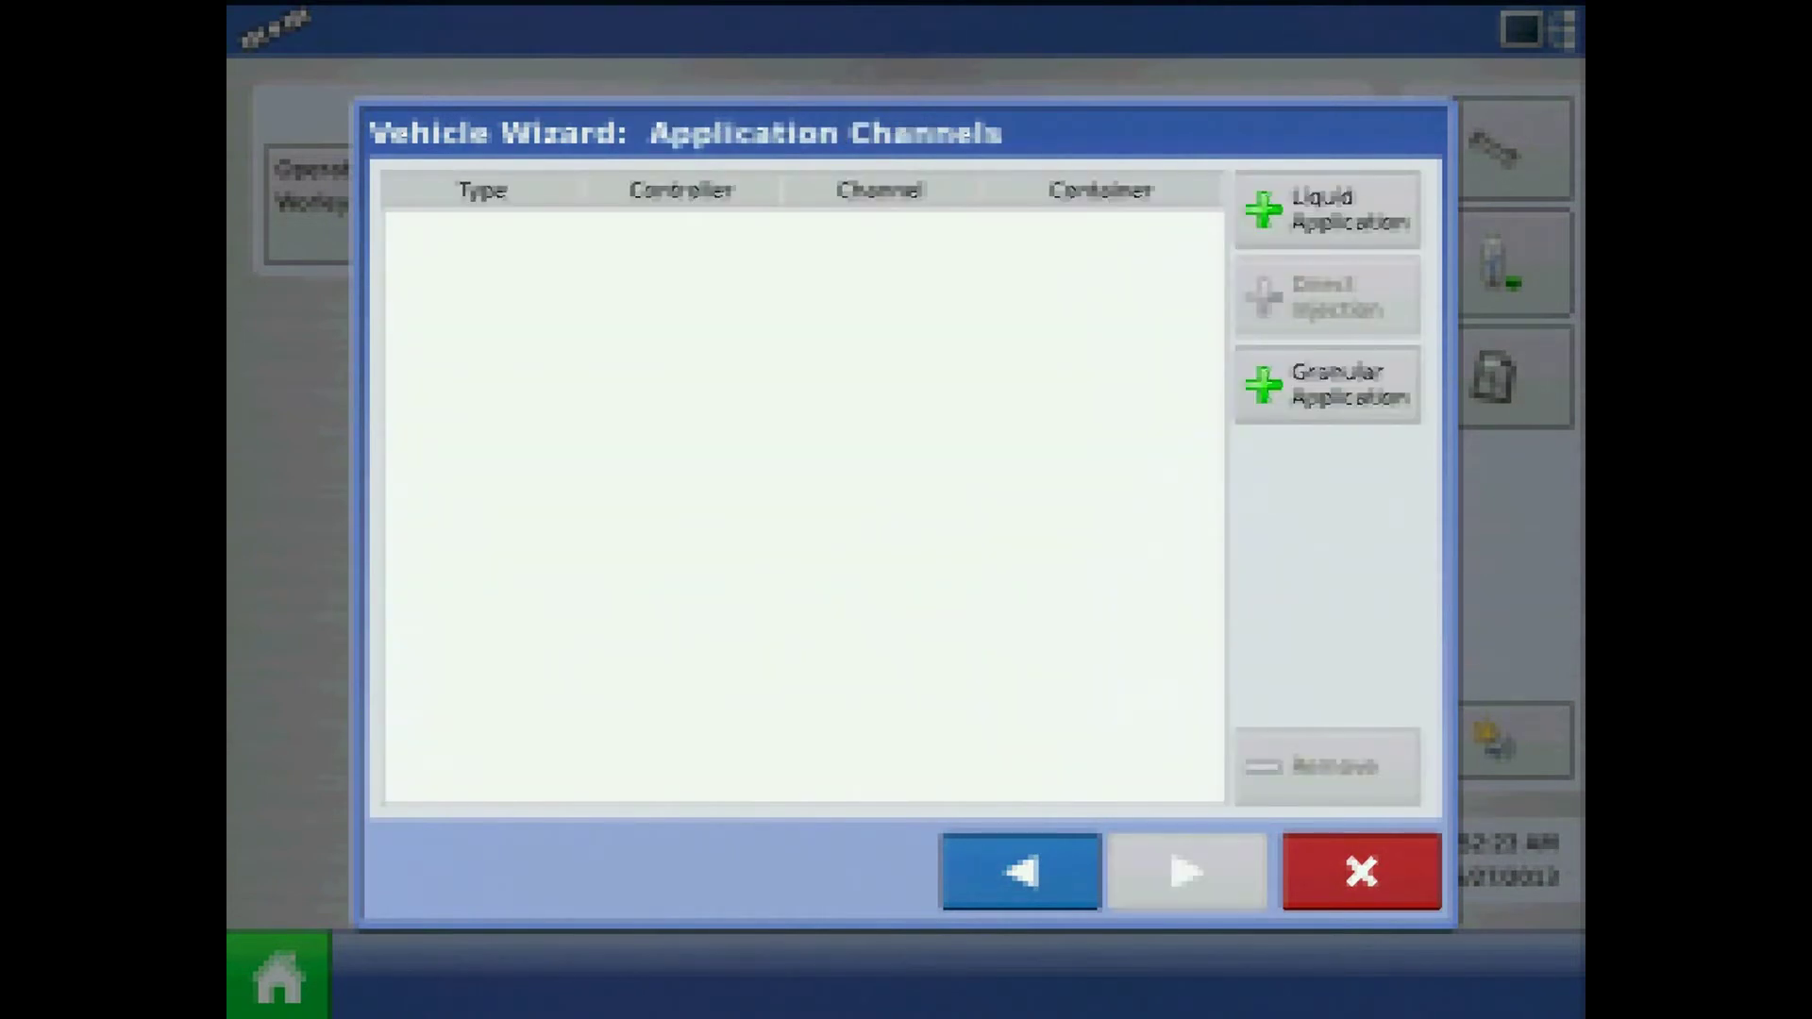
Step: Add a DirectCommand Liquid Product Control controller for Liquid Application
click(1327, 209)
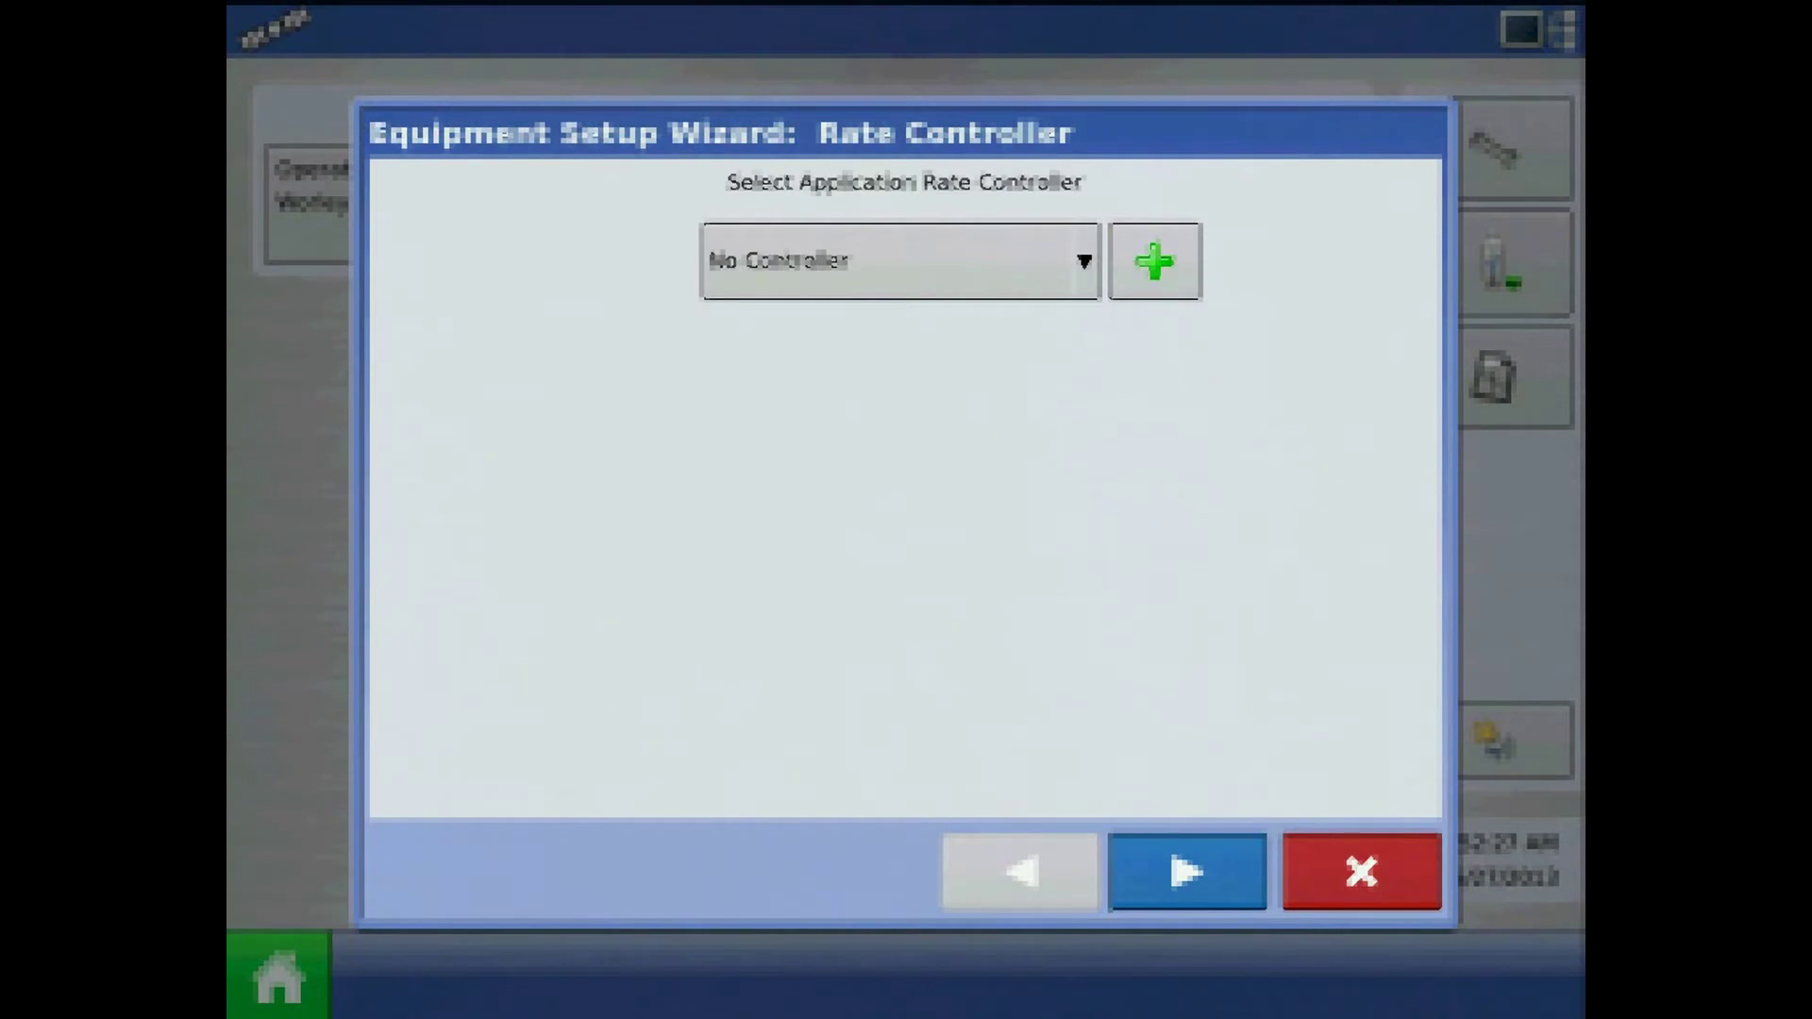
click(1154, 262)
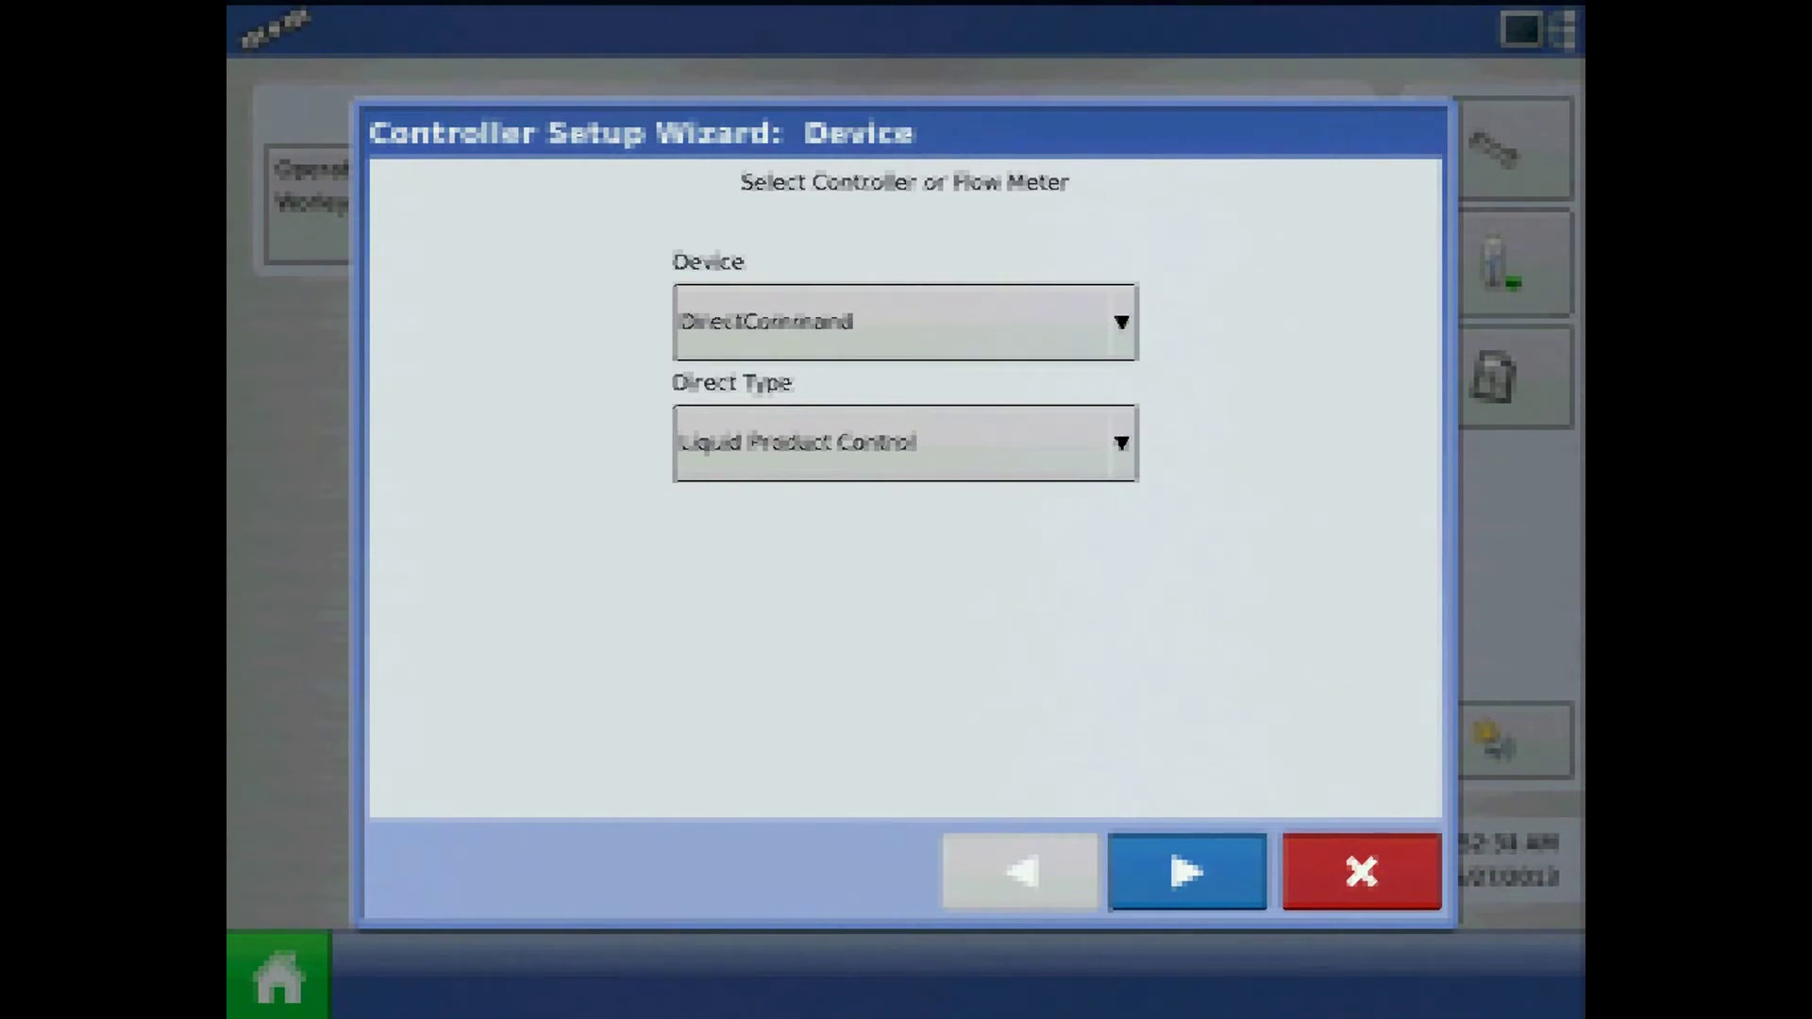
click(906, 443)
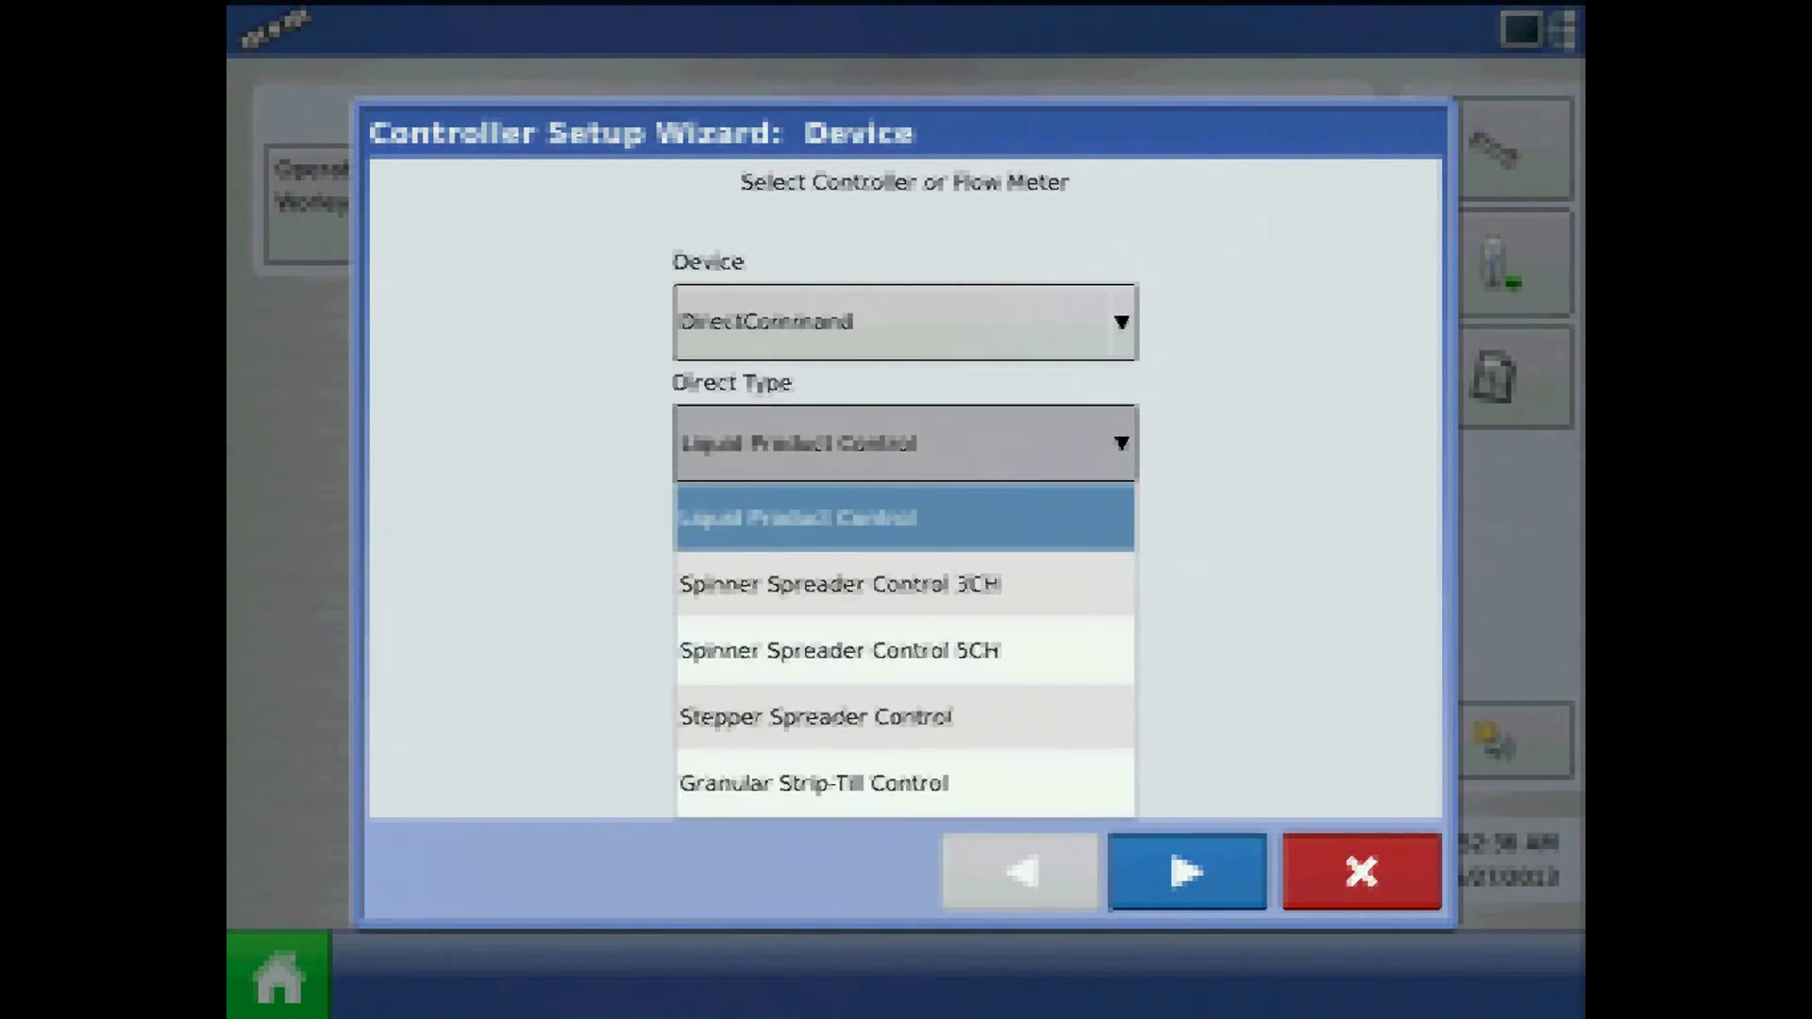
click(906, 518)
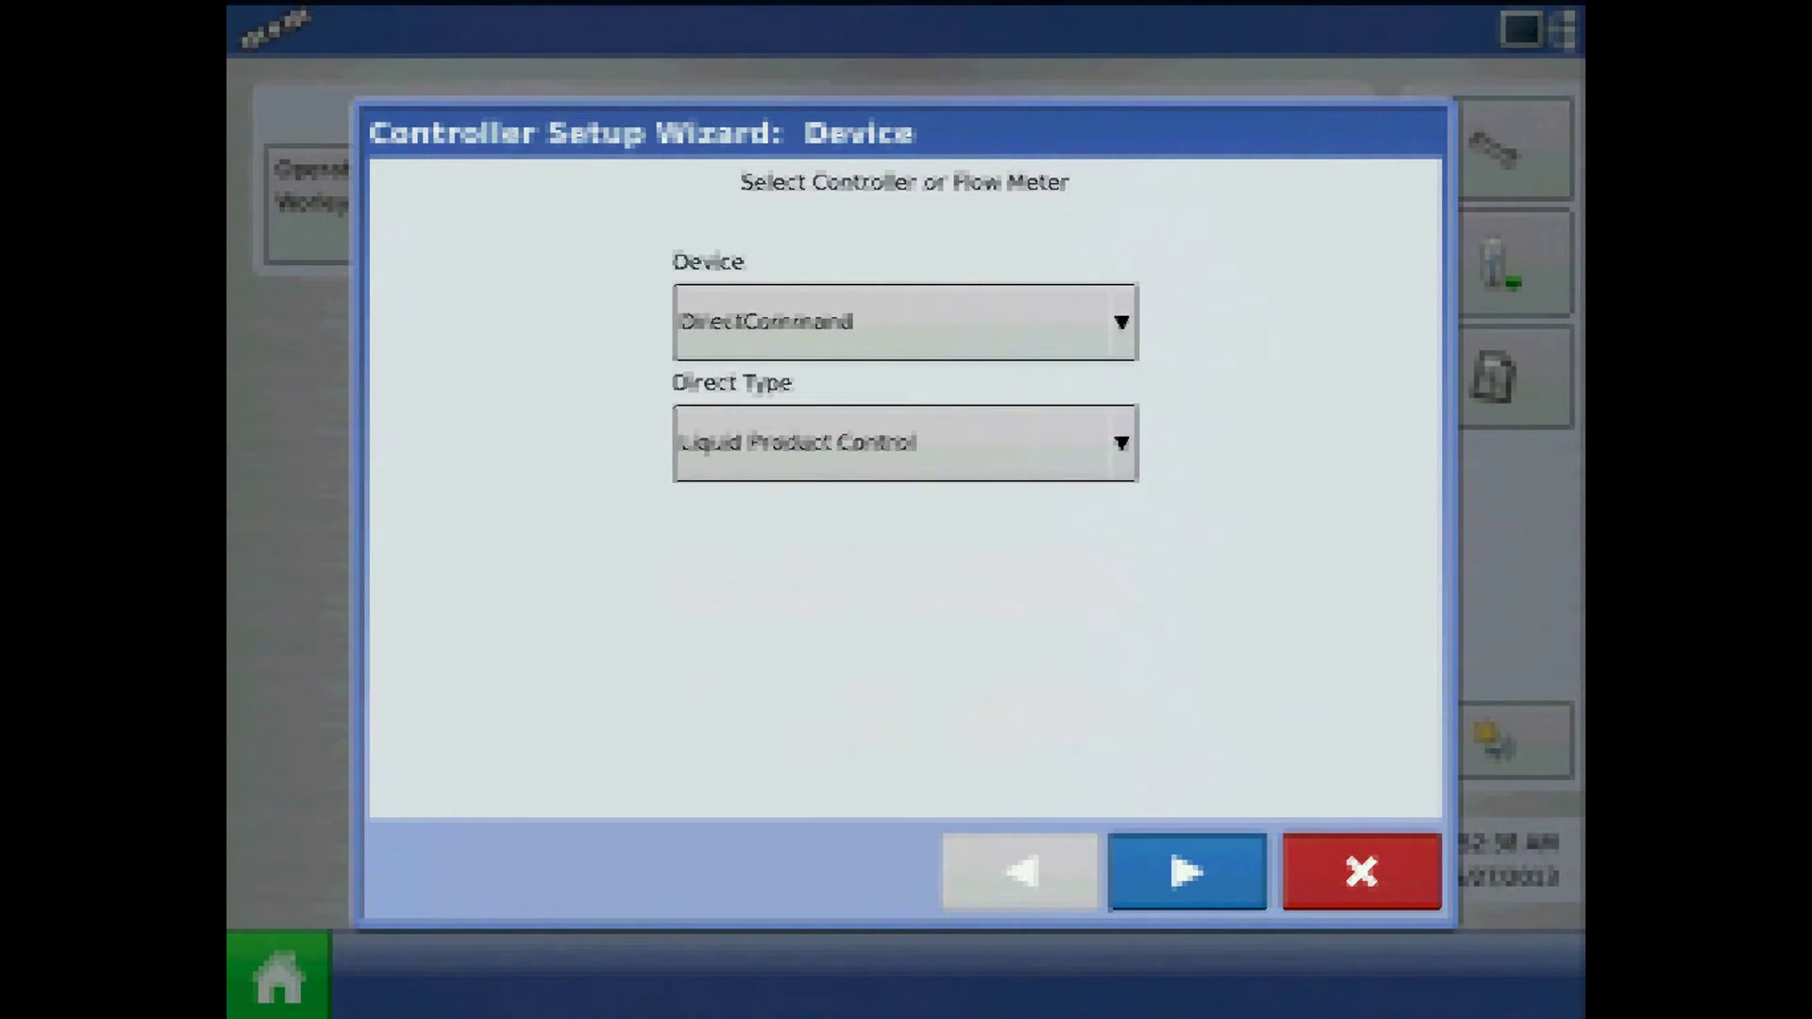
click(1186, 871)
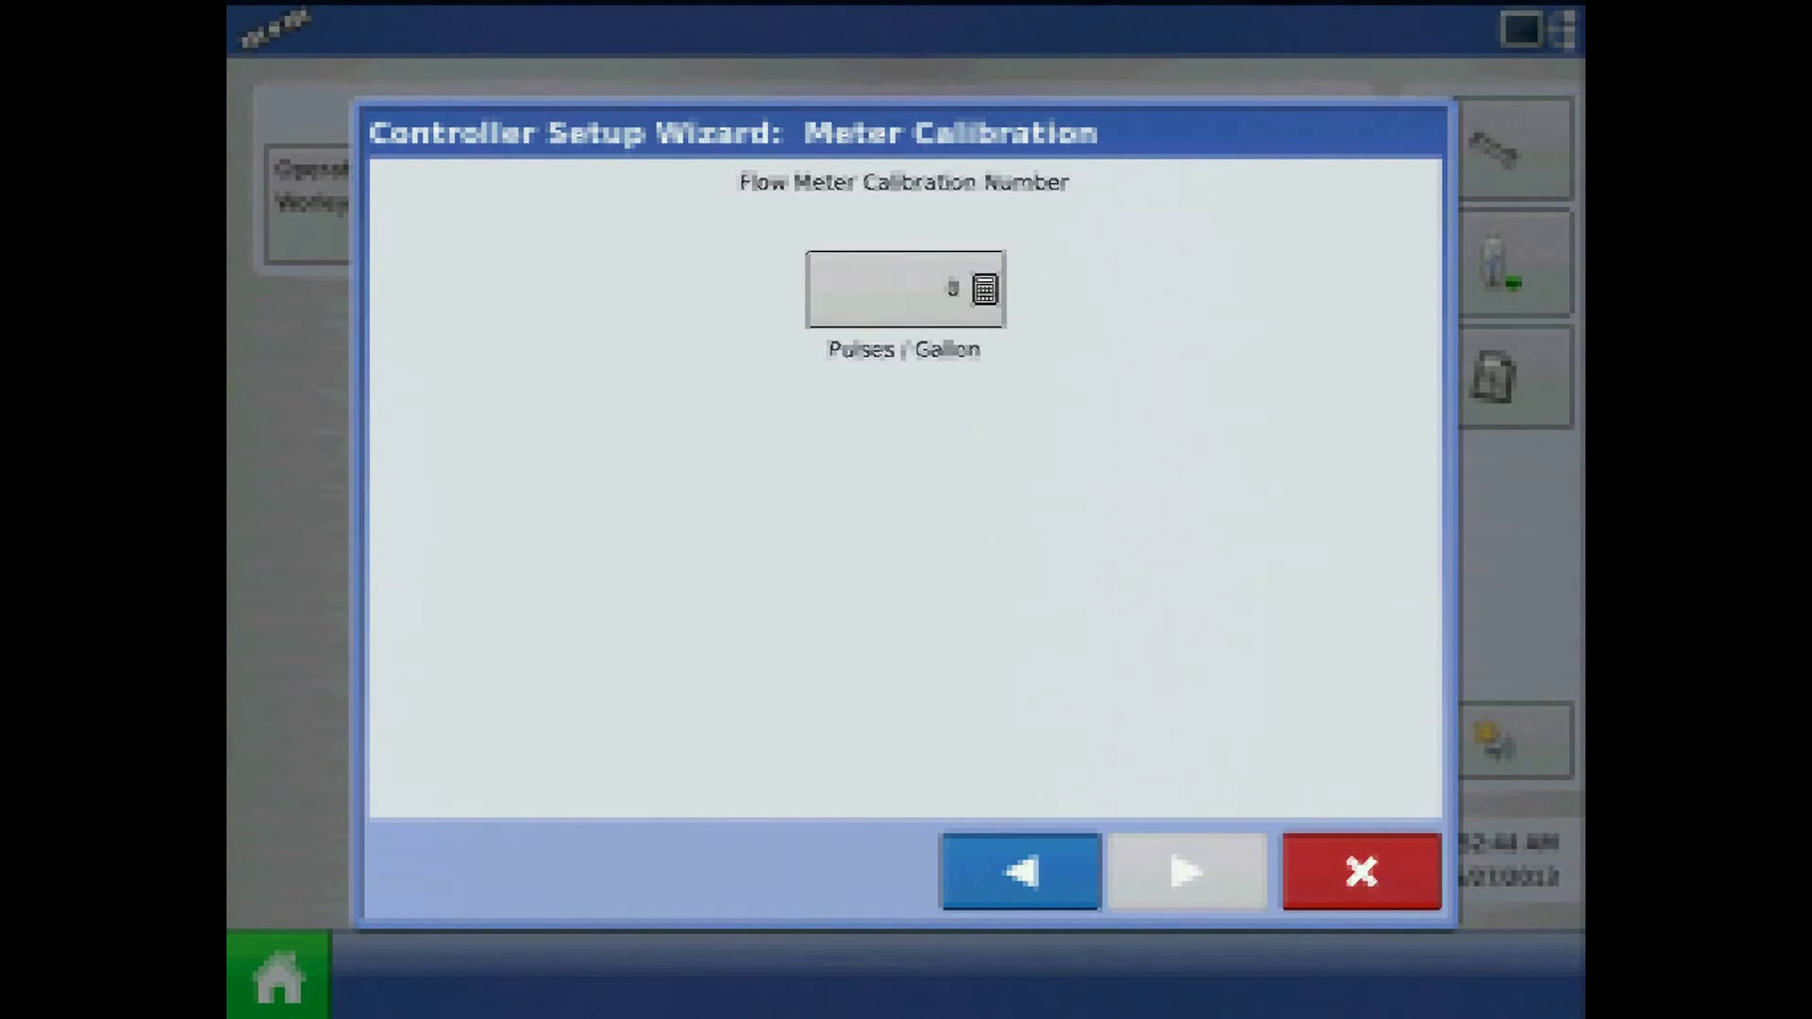
Step: Set the flow meter calibration to 71 pulses per gallon
click(905, 289)
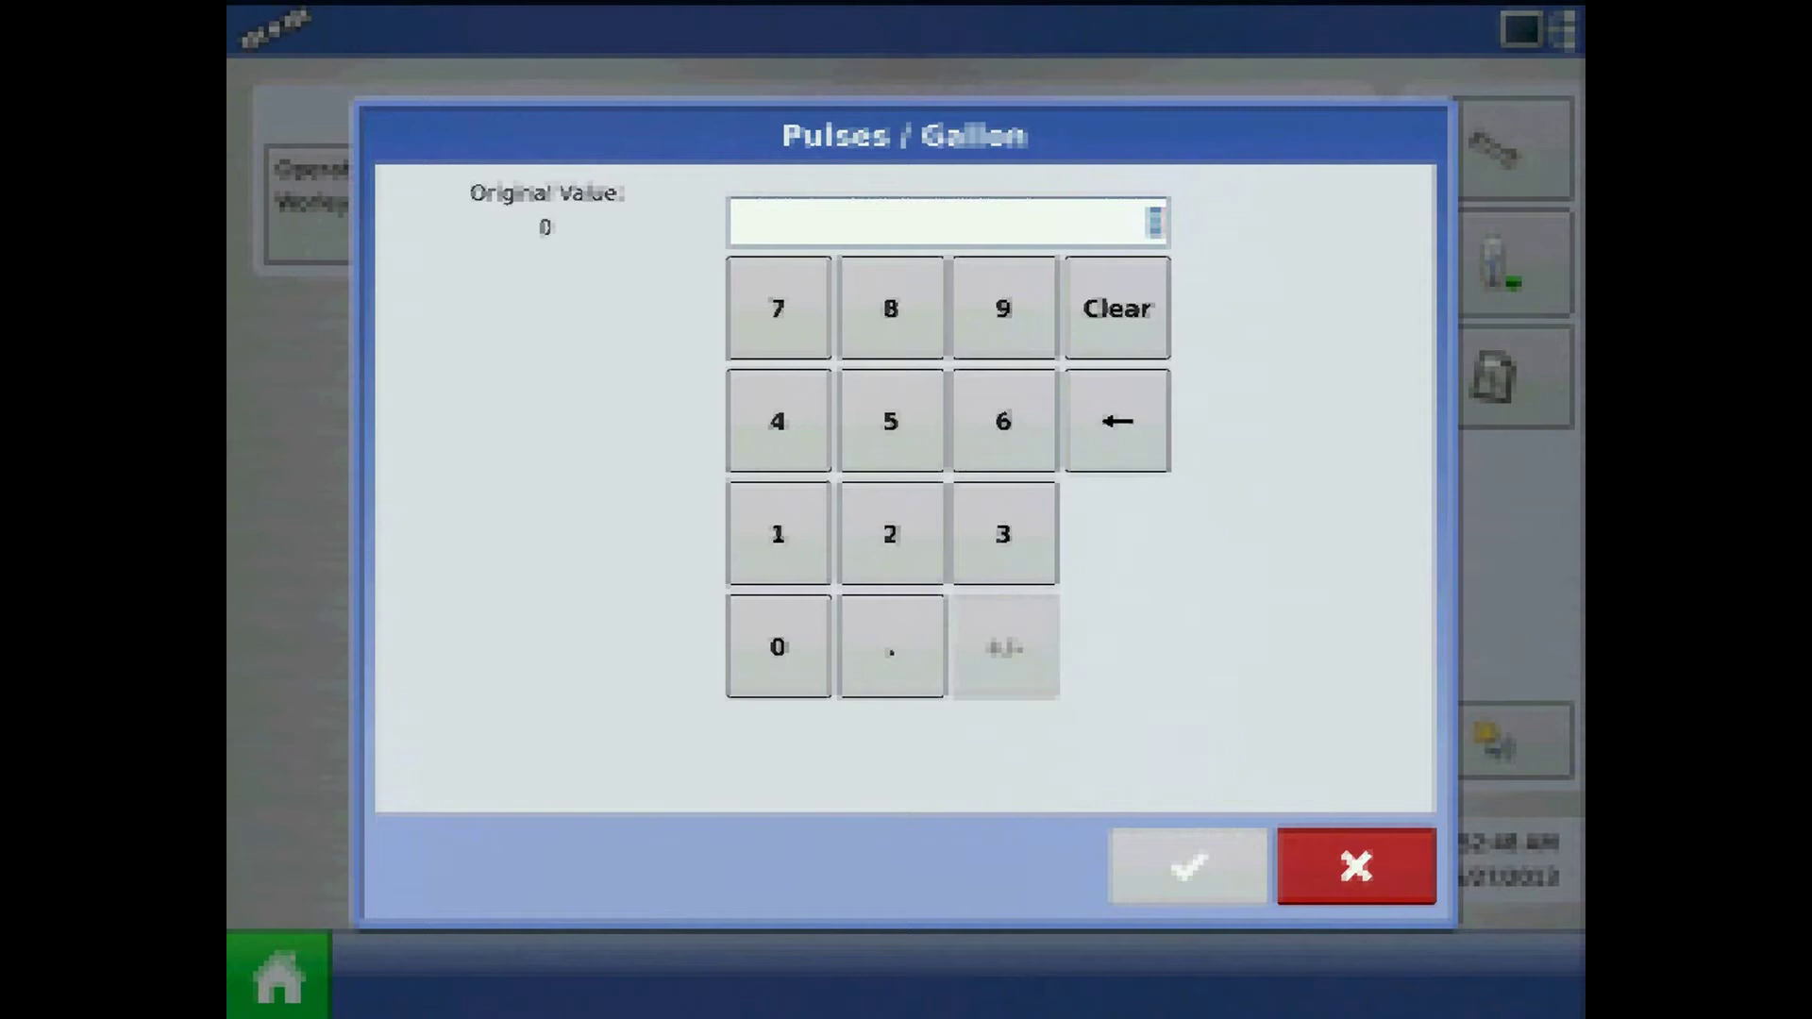
click(778, 308)
click(778, 534)
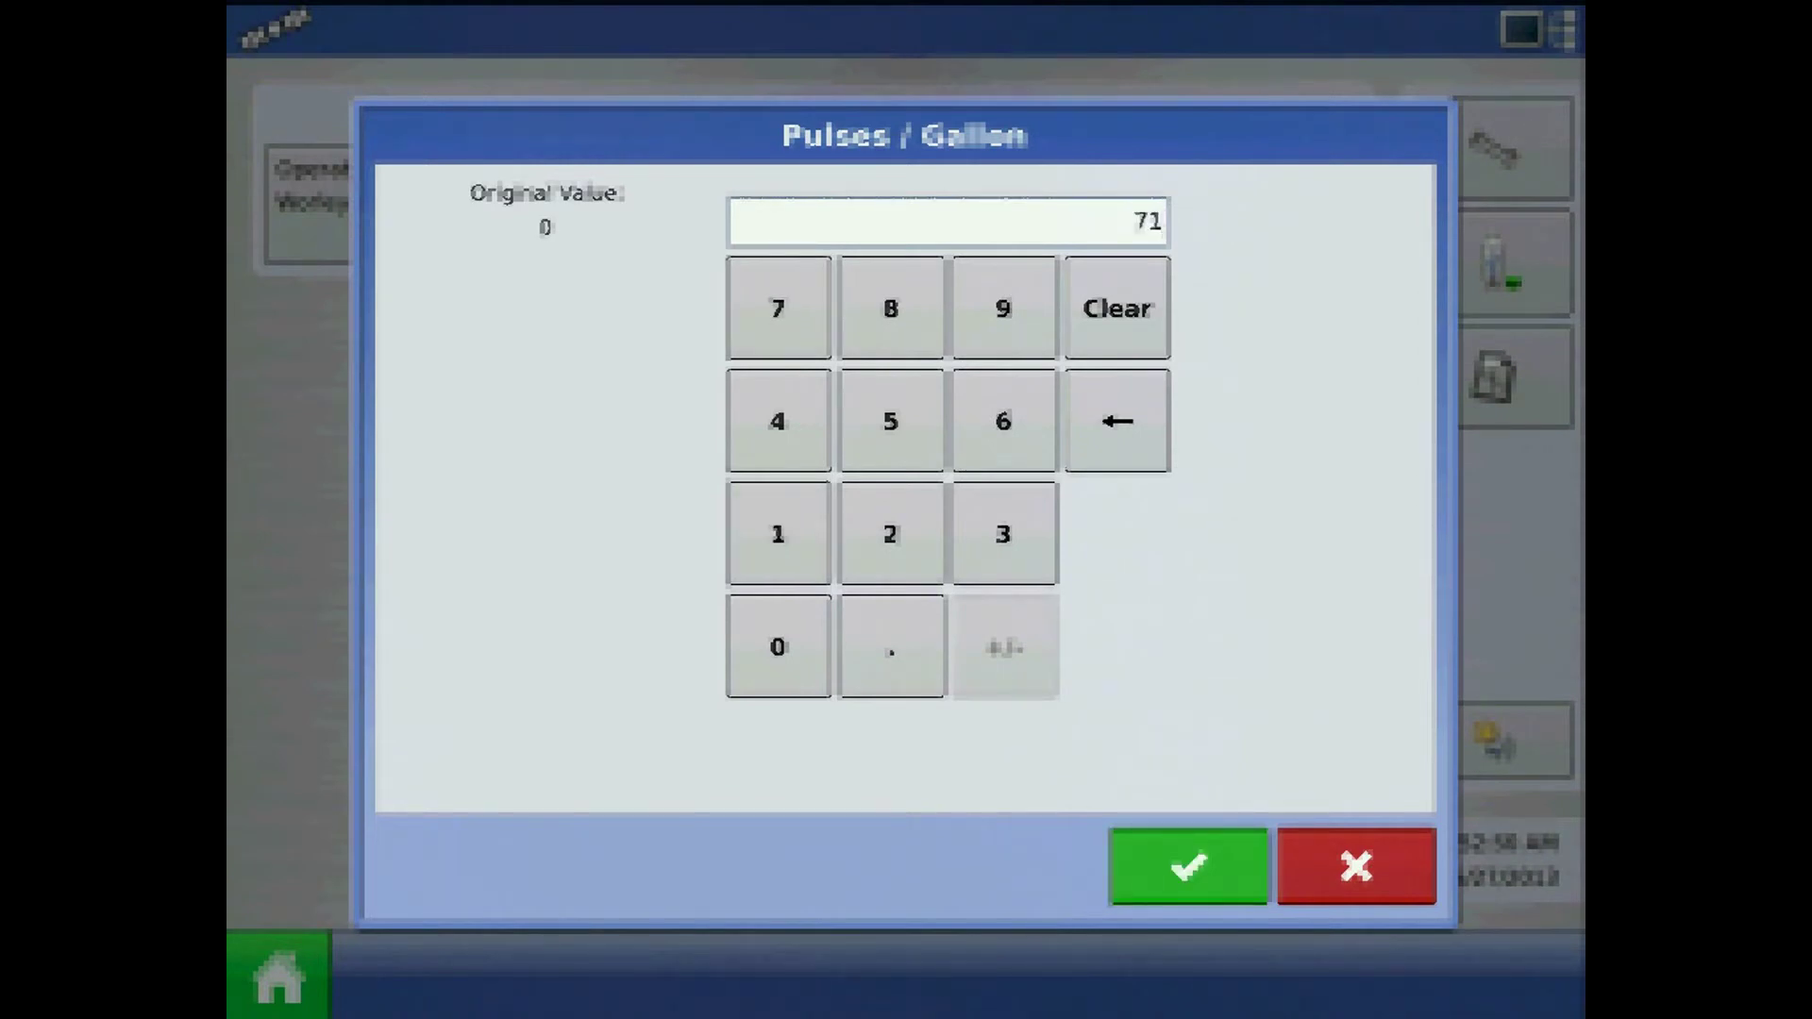
click(1188, 866)
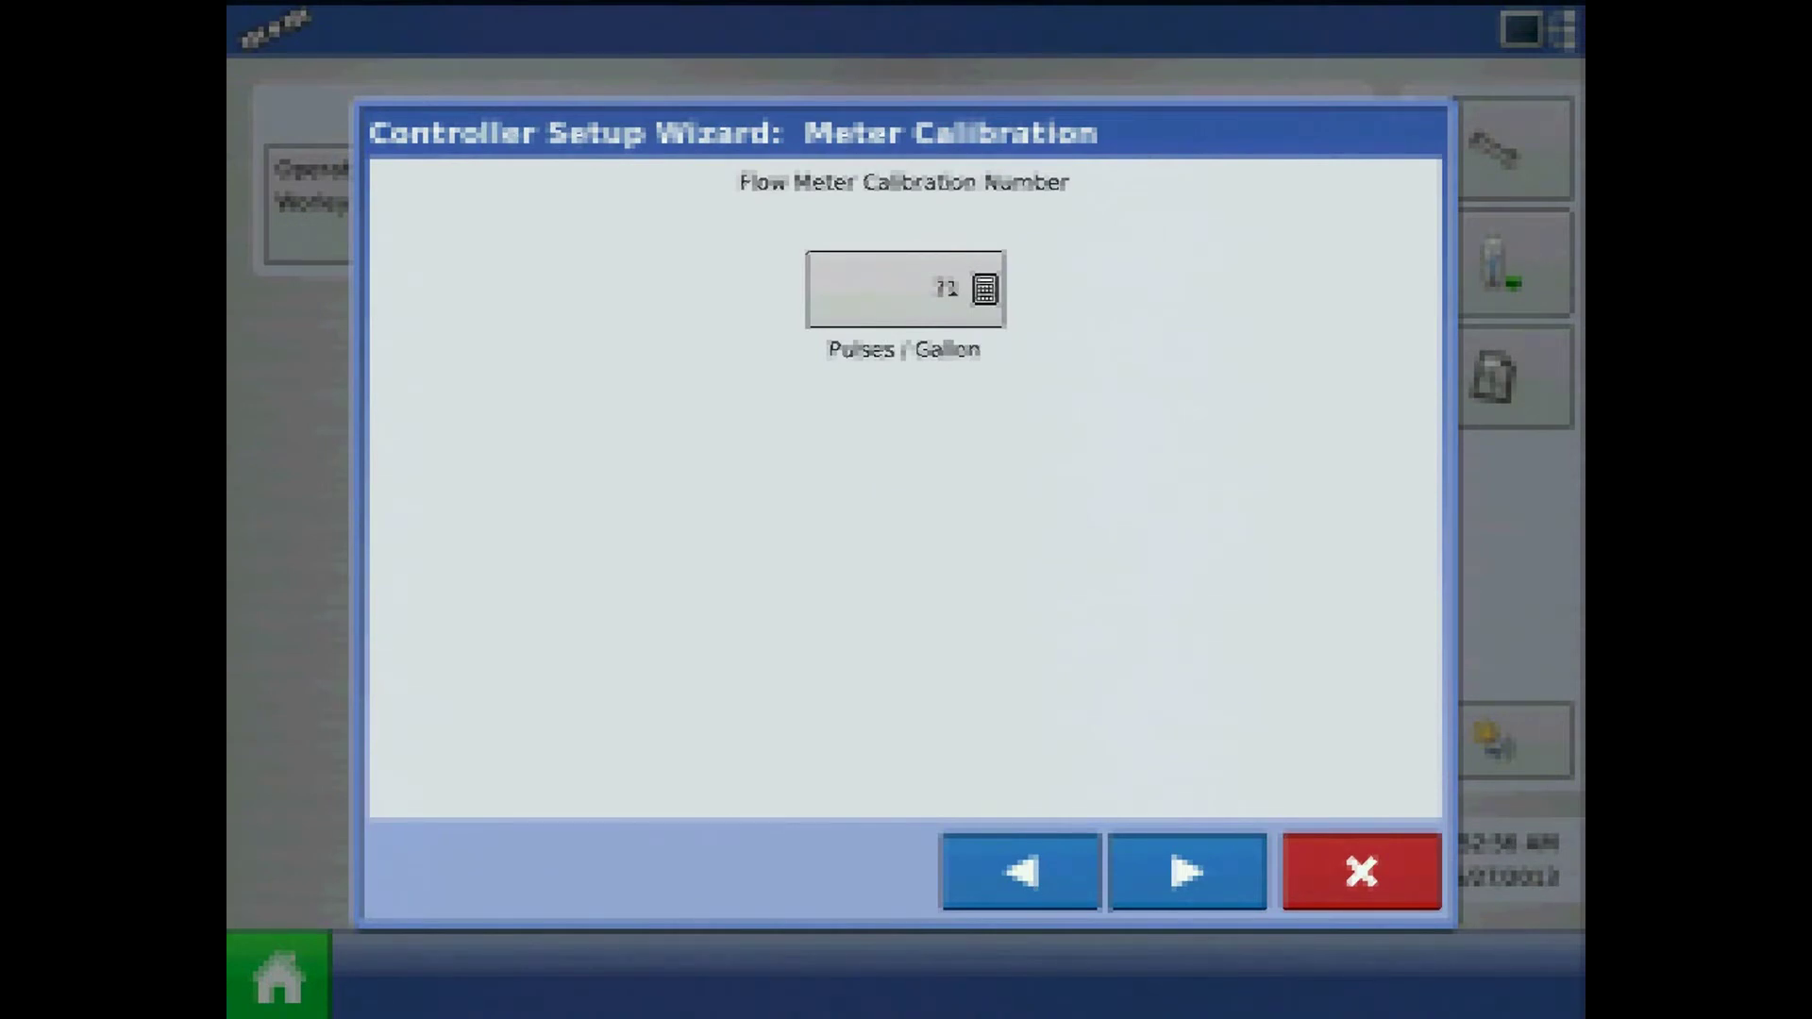
click(1188, 871)
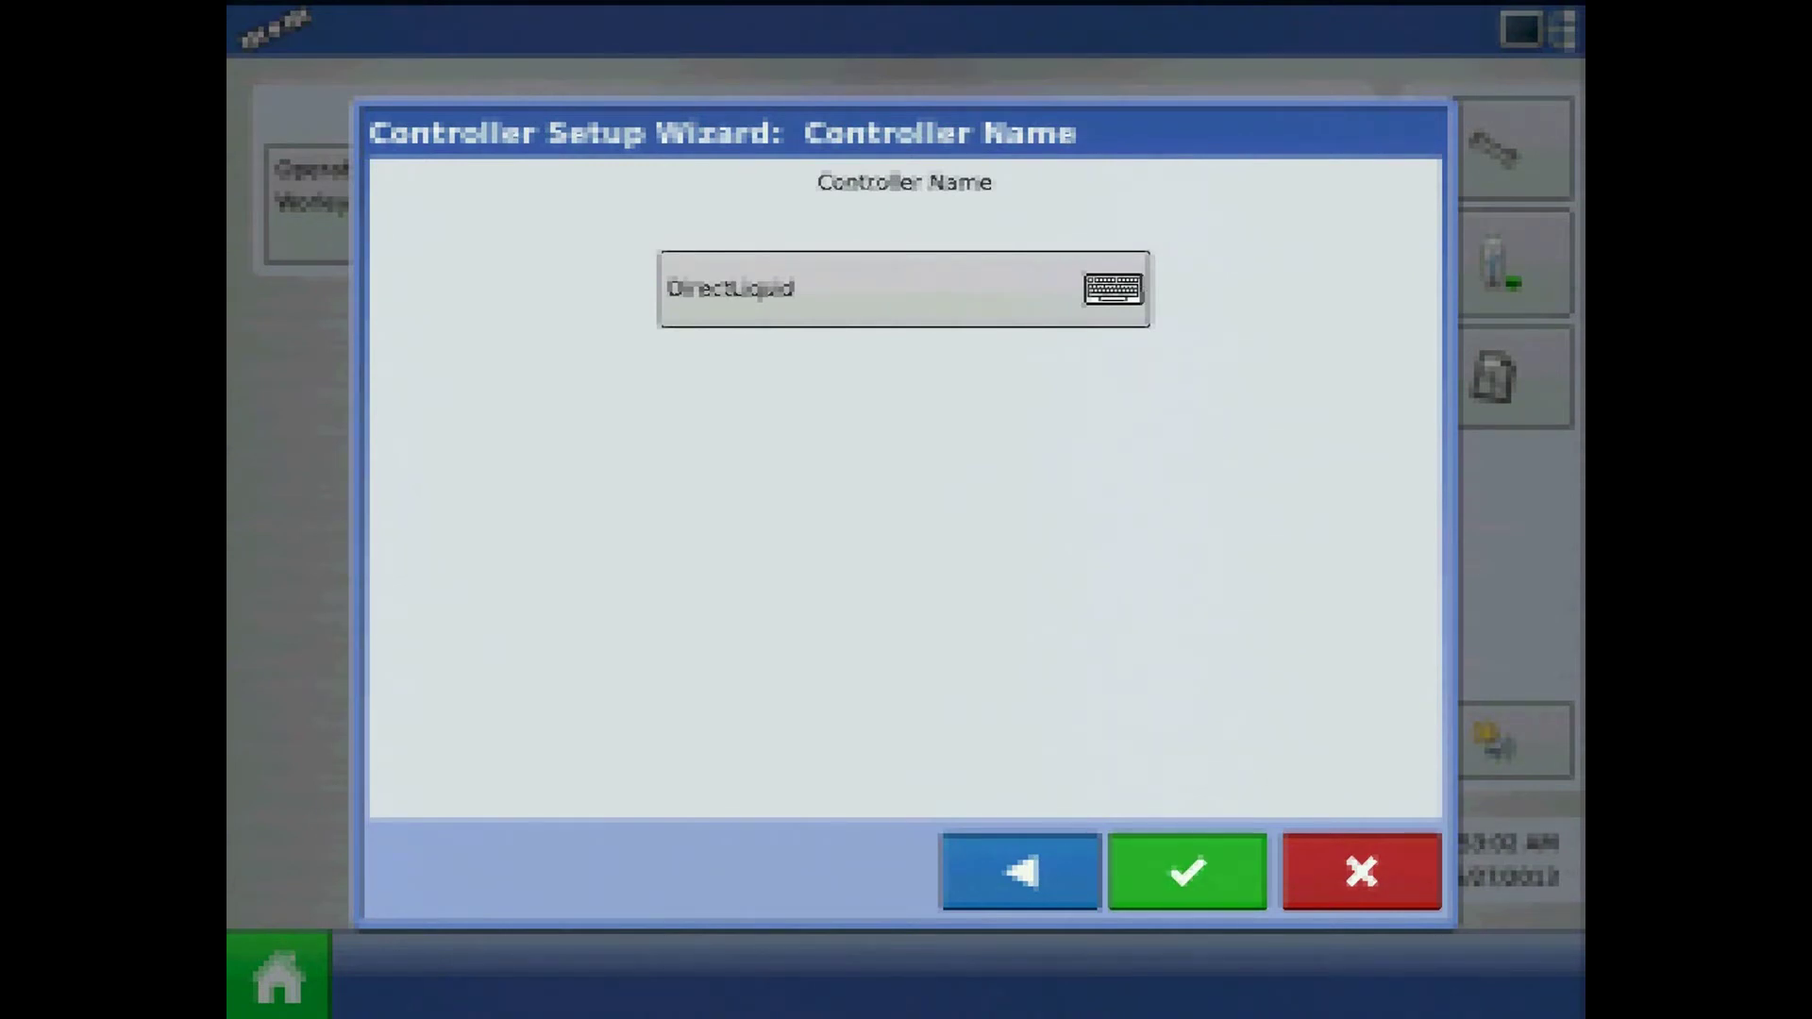
Step: Keep the DirectLiquid controller name and give Main Tank 1500 gallons capacity
click(1189, 871)
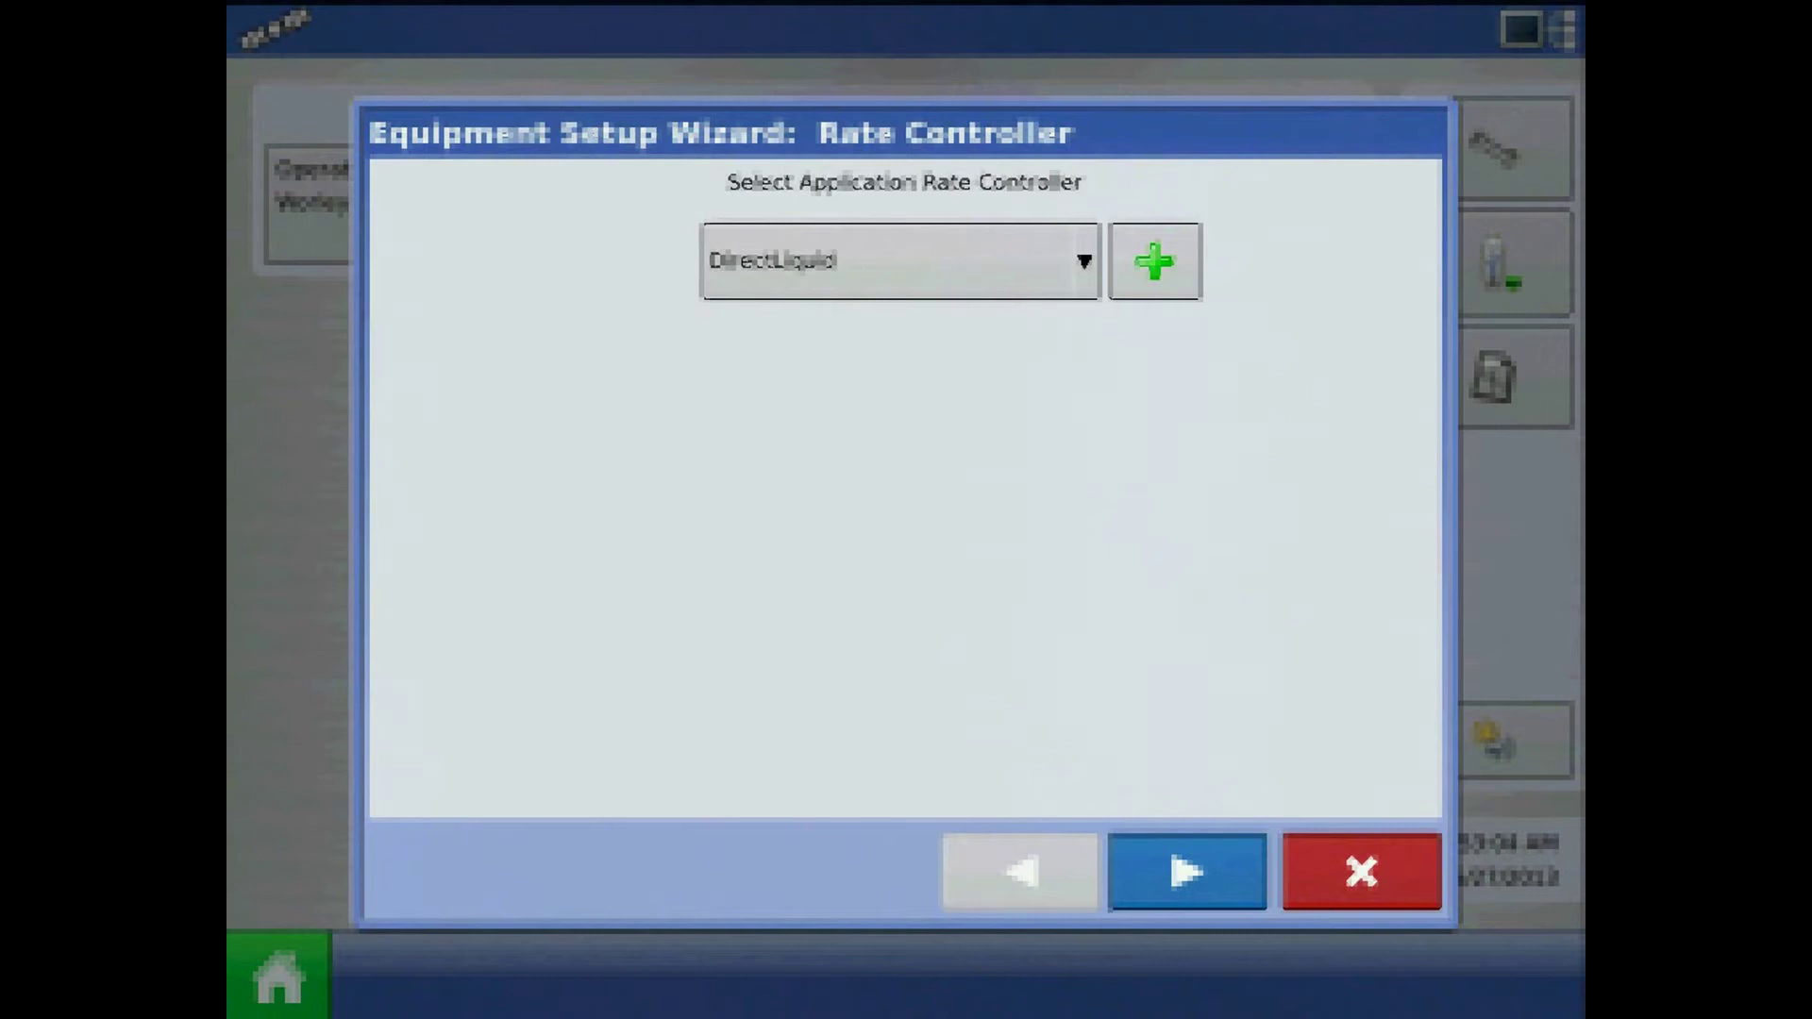
click(1188, 871)
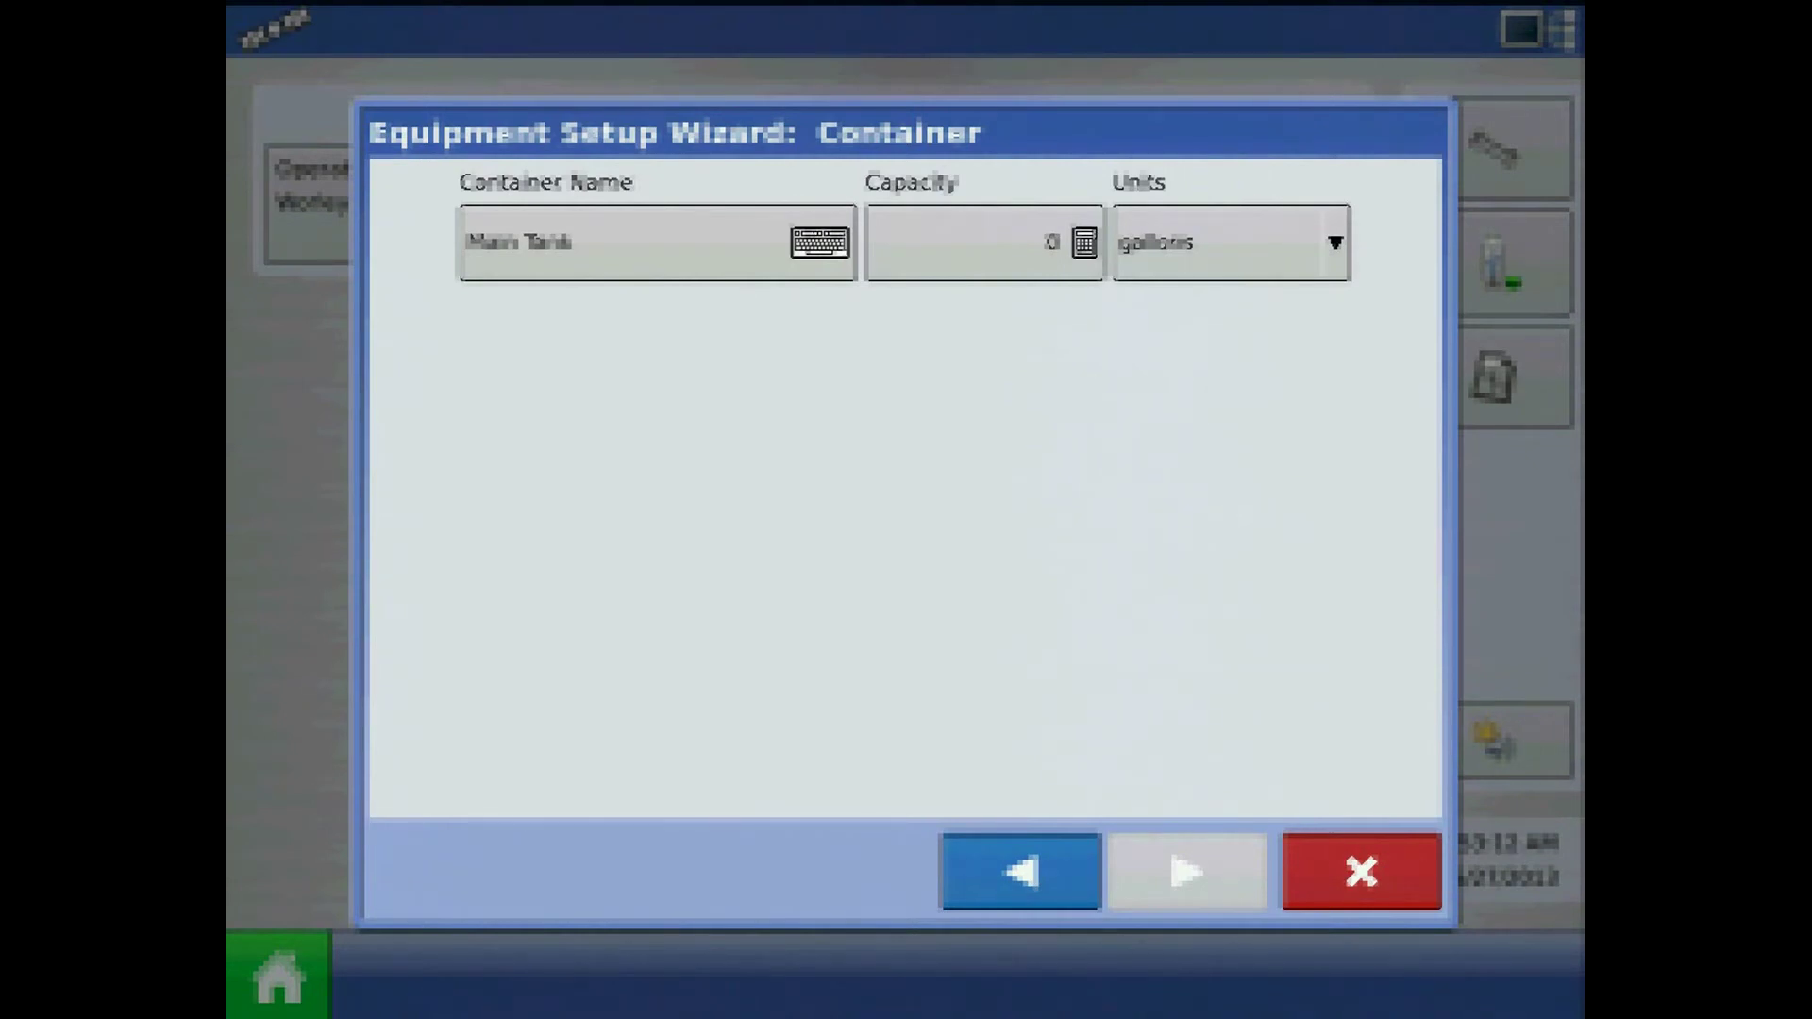
click(981, 243)
click(777, 533)
click(890, 421)
click(778, 646)
click(777, 647)
click(1189, 867)
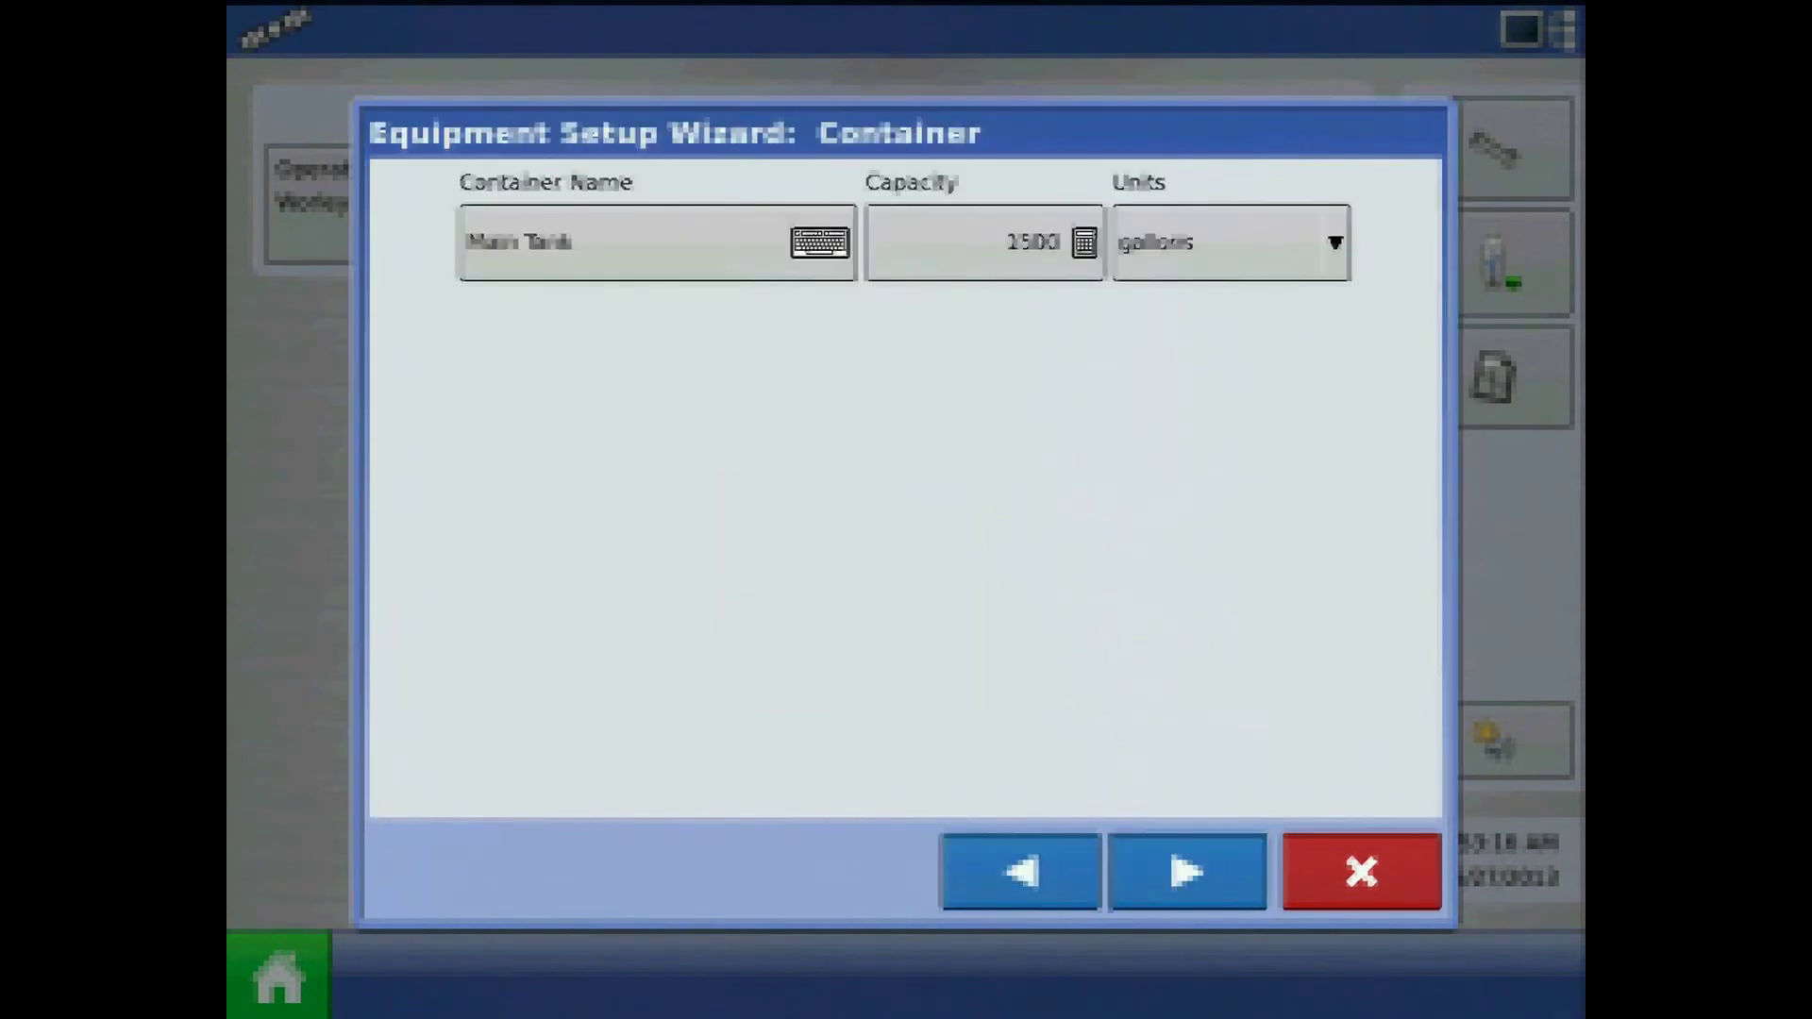
click(1232, 242)
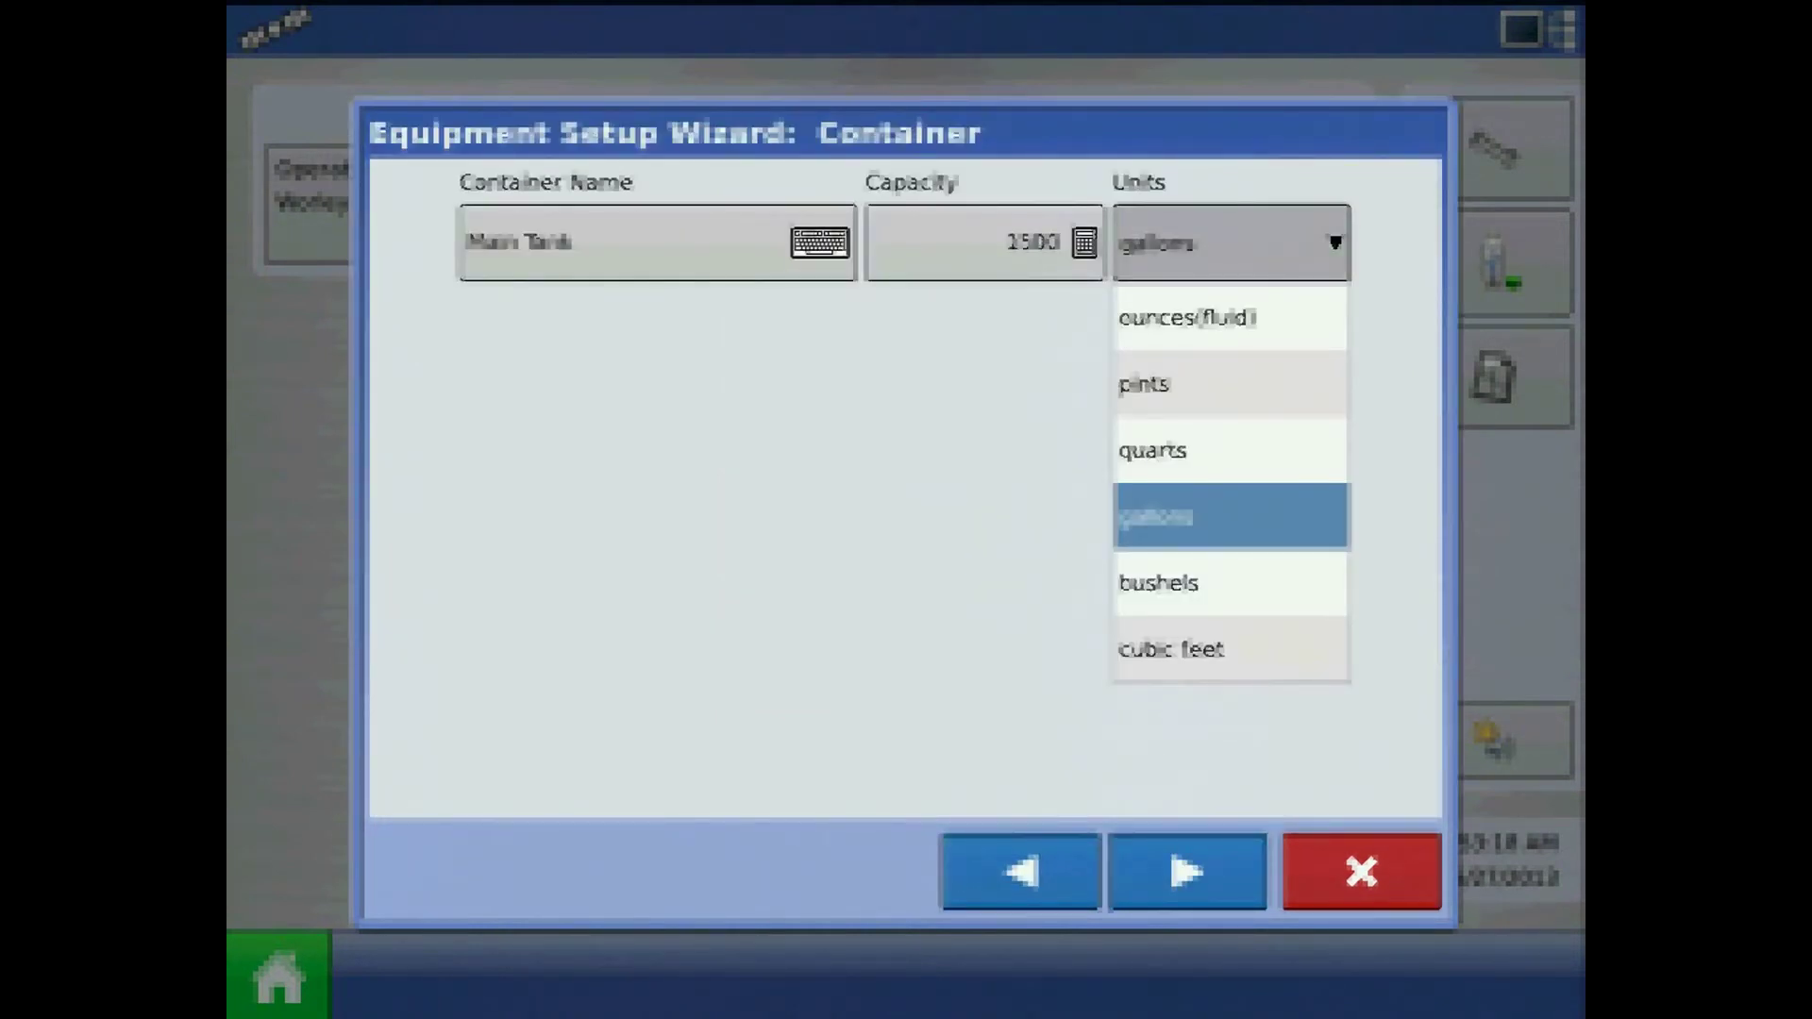
click(1231, 517)
Step: Set the full swath width to 75 ft
click(1189, 871)
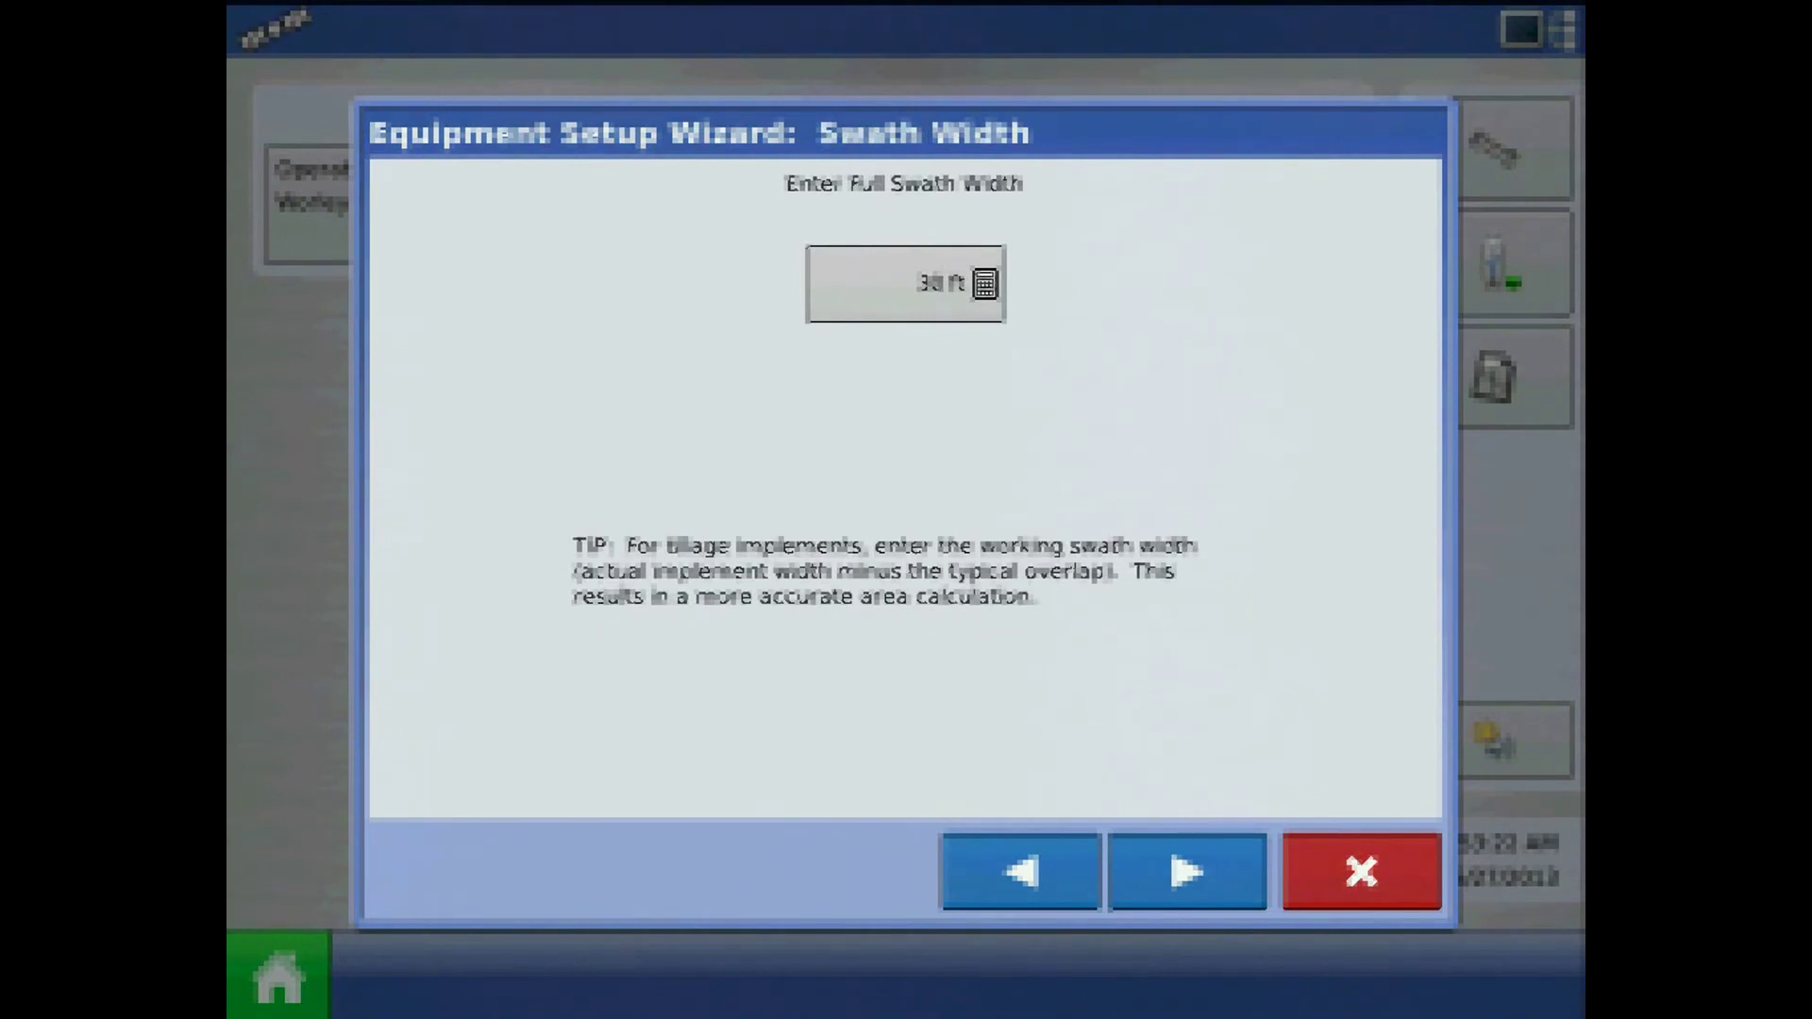
click(906, 283)
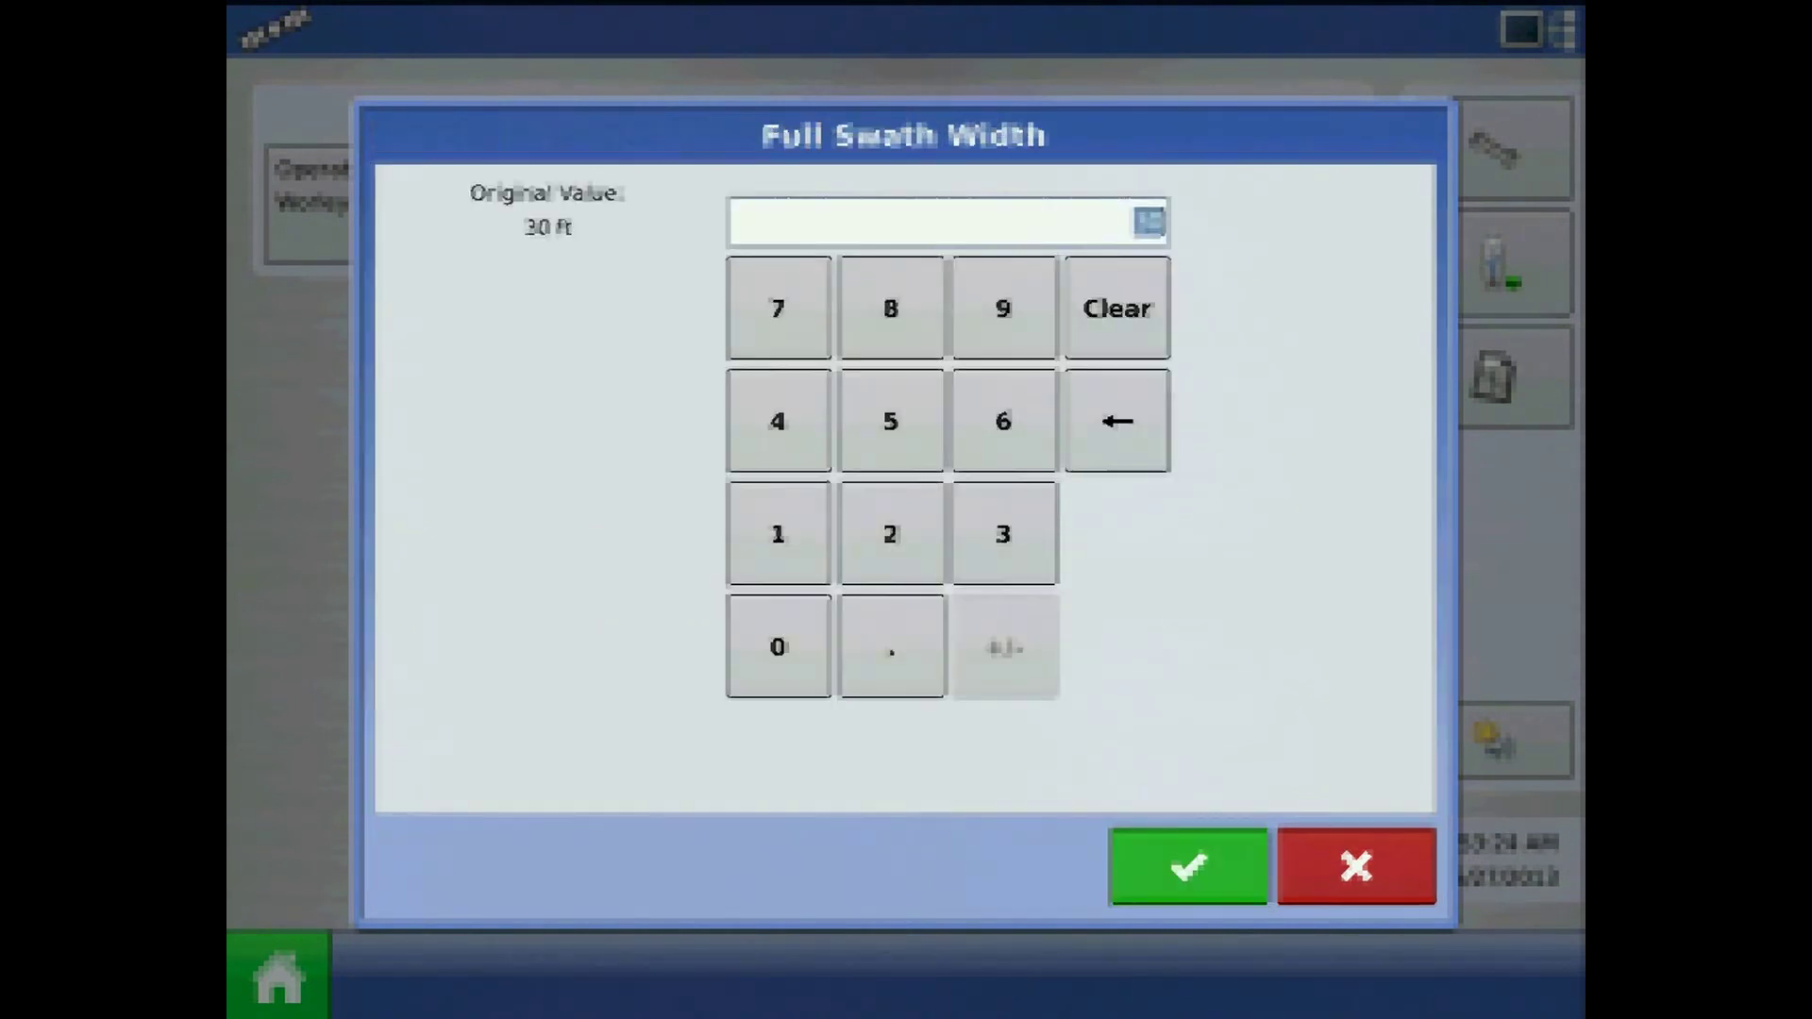
click(778, 309)
click(890, 421)
click(1188, 866)
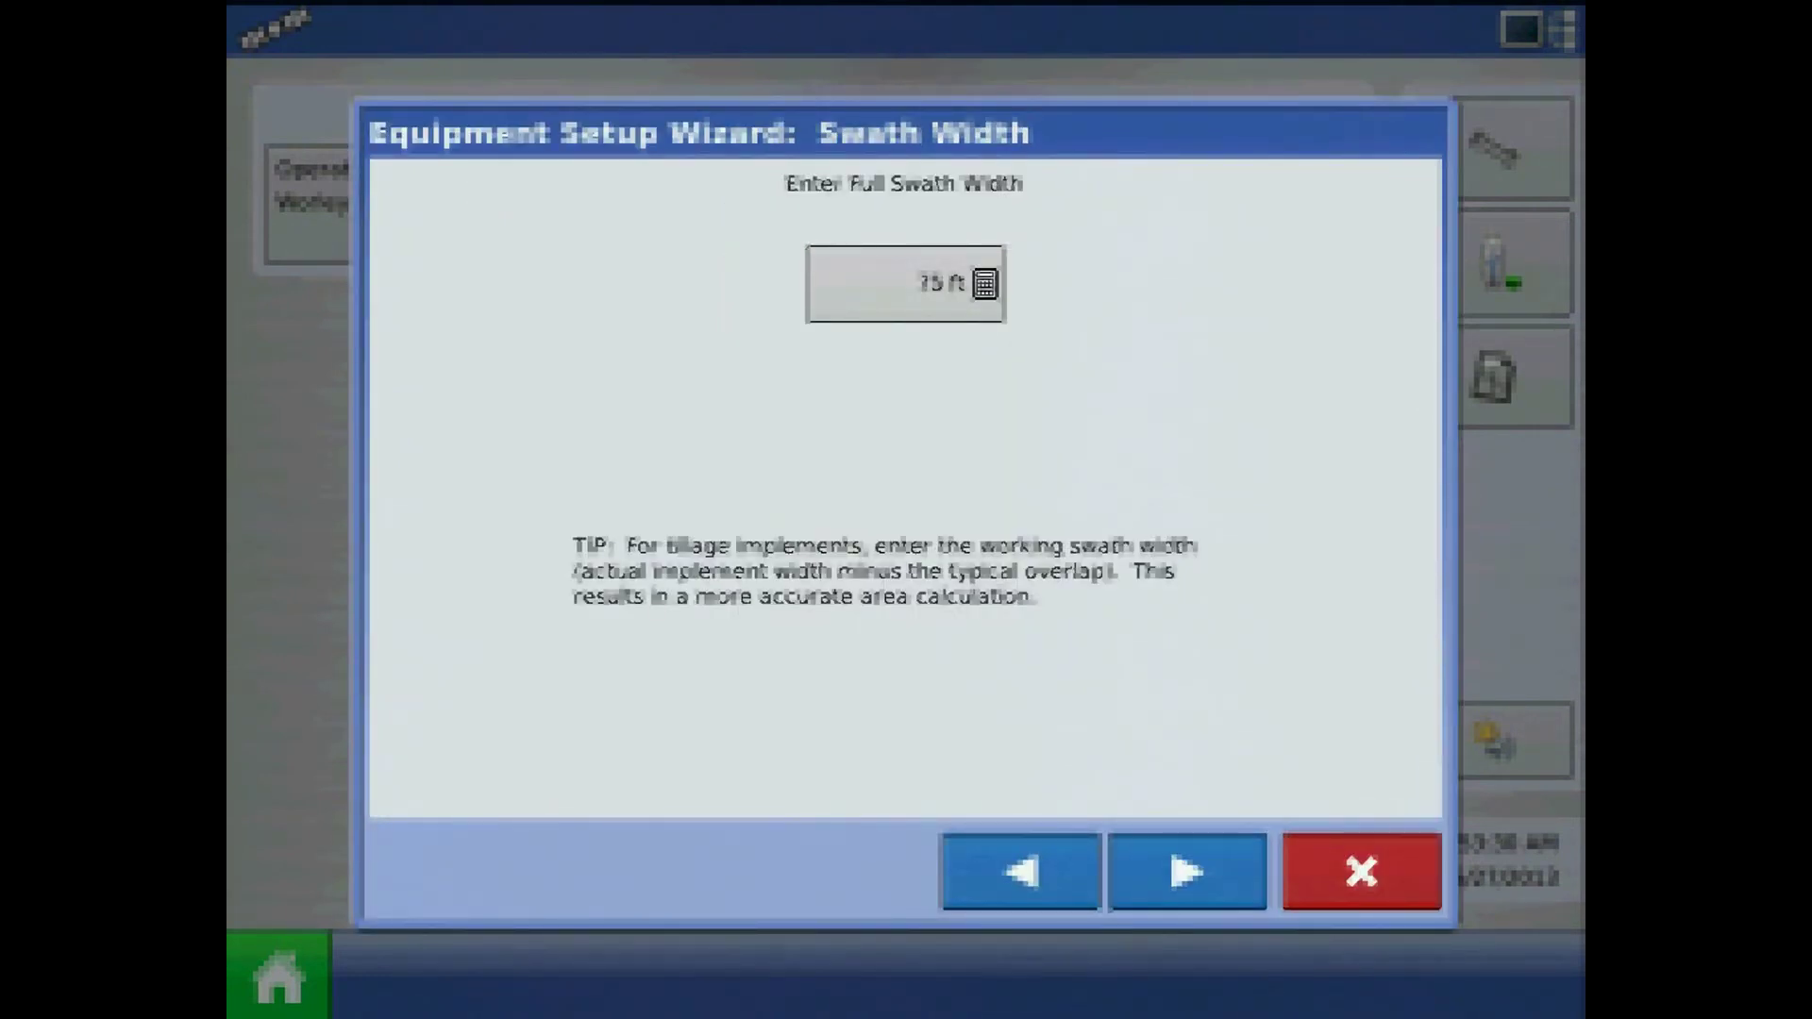
Step: Raise the boom section count to 5
click(1187, 871)
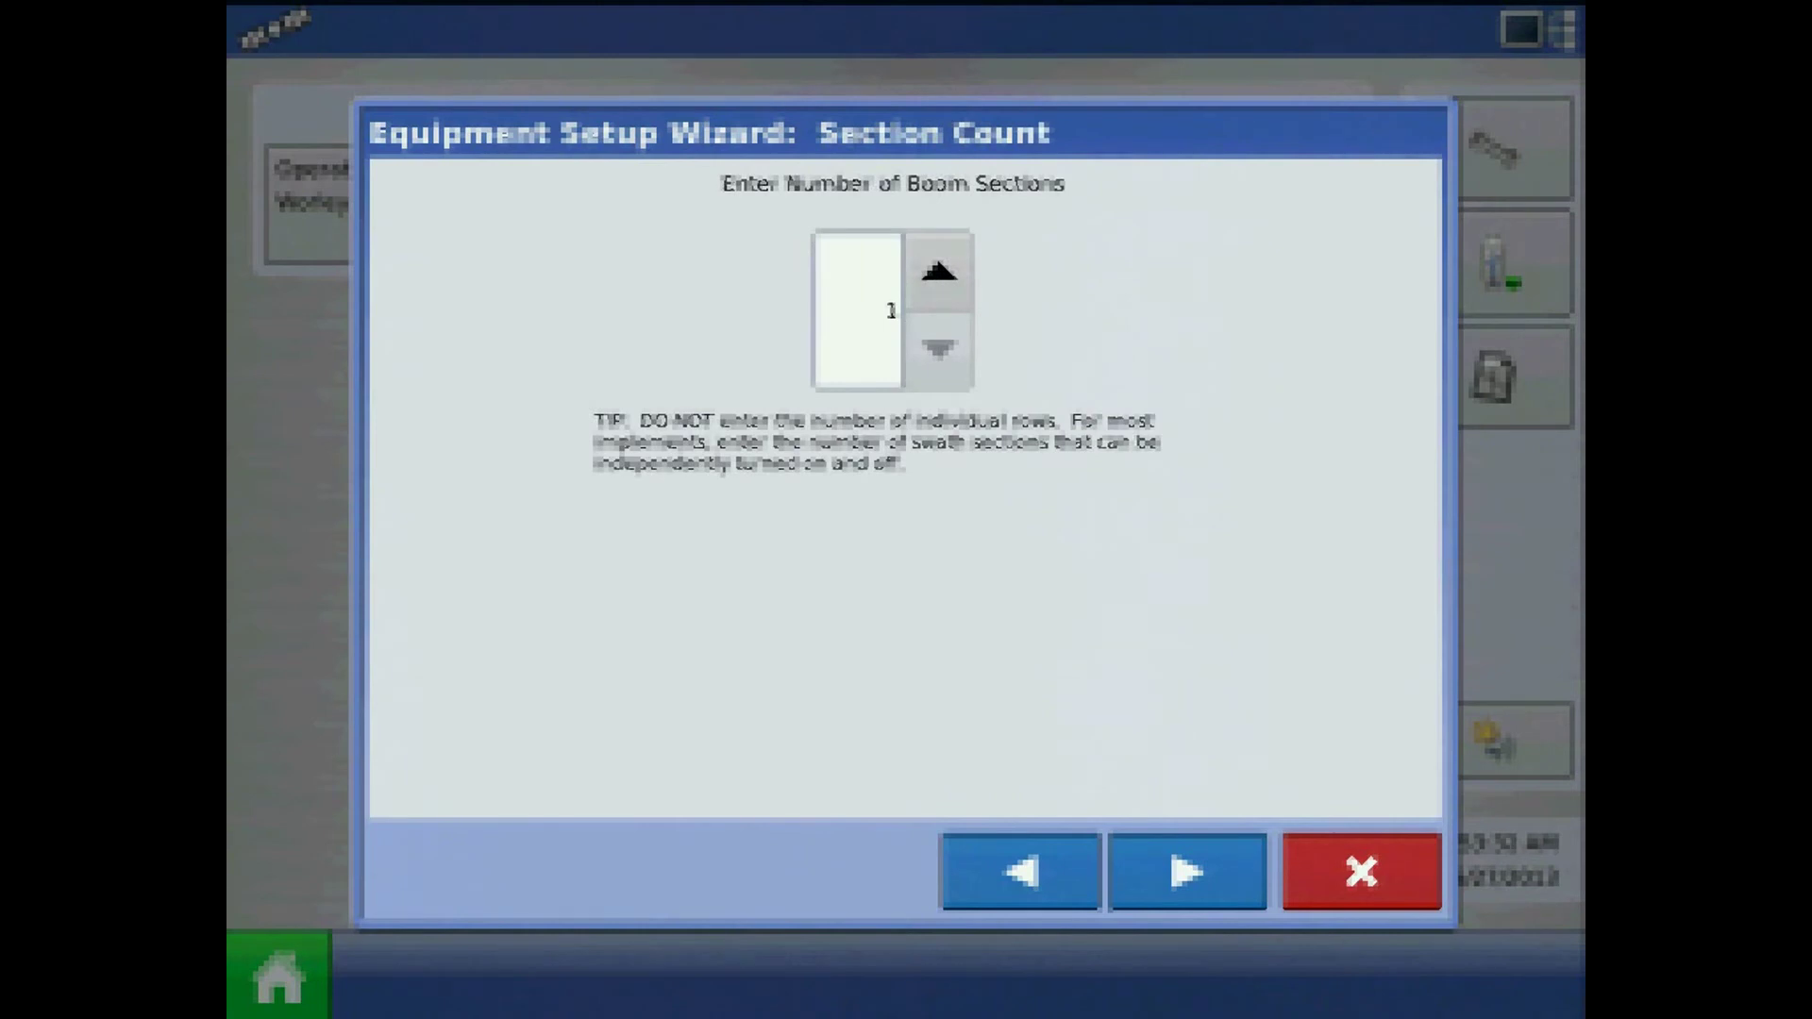
click(938, 273)
click(938, 273)
click(938, 272)
click(938, 273)
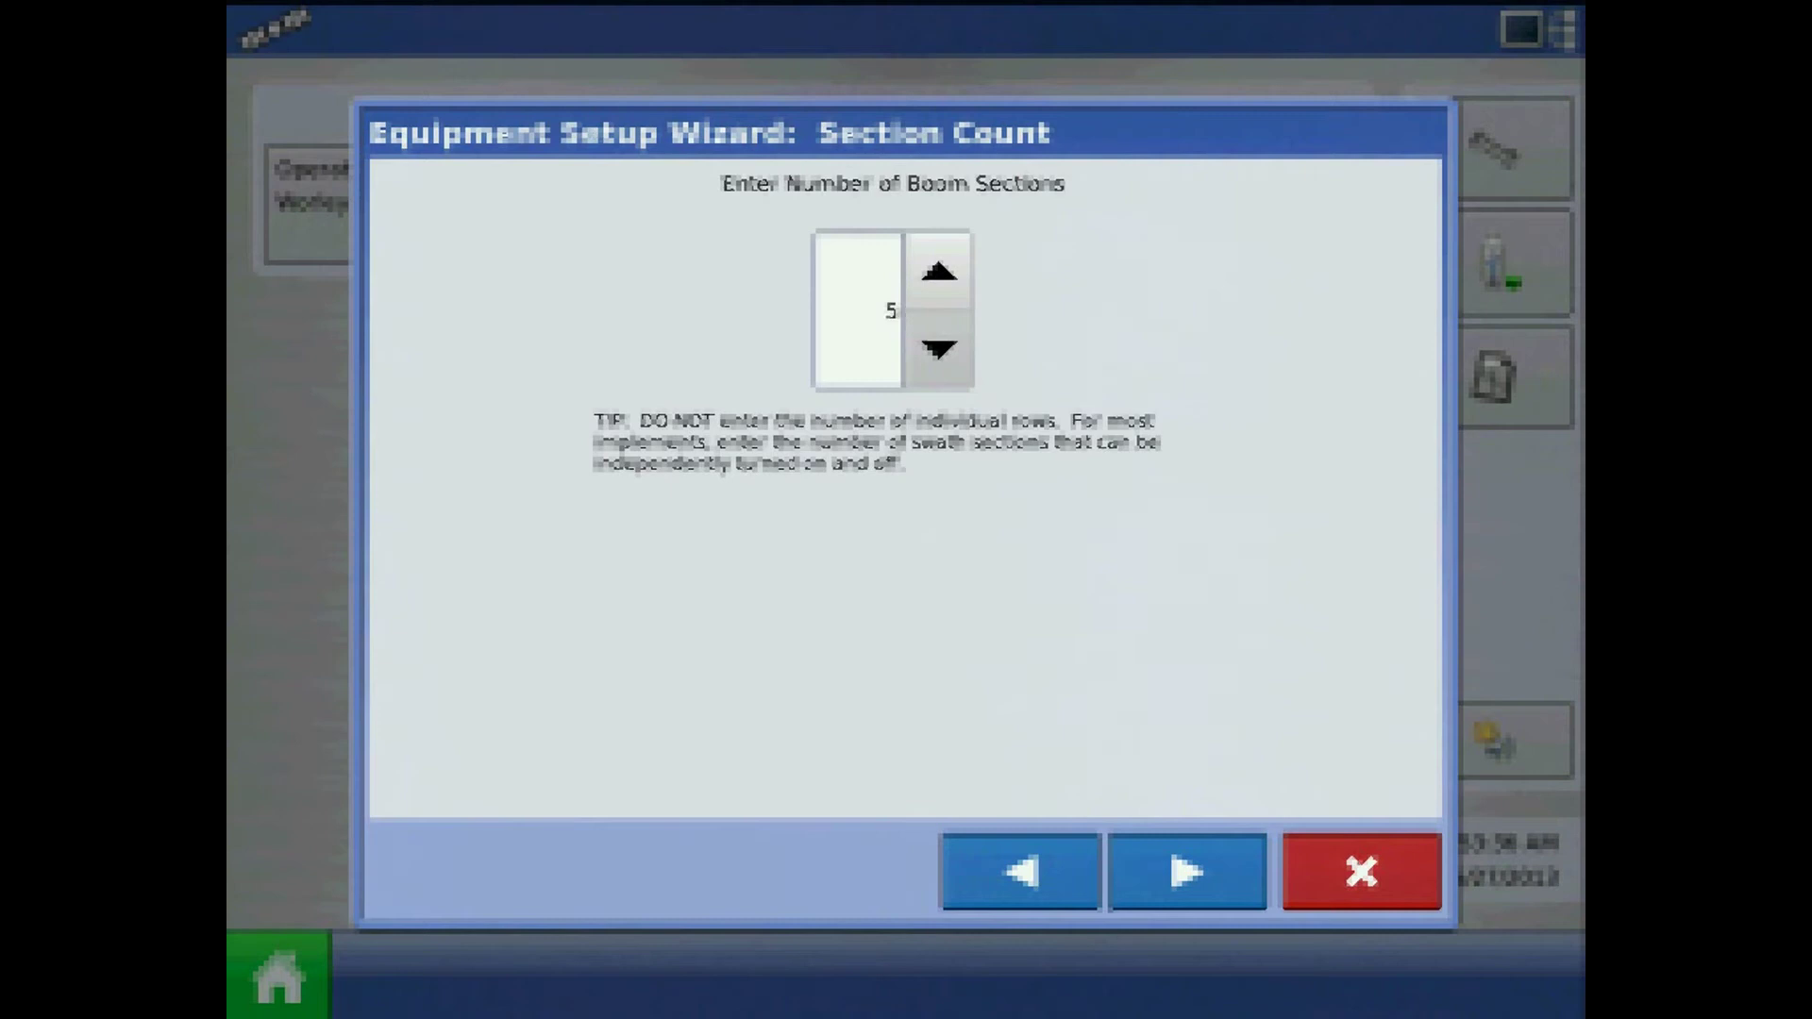
Step: Set section 2's width to 13 ft
click(1187, 871)
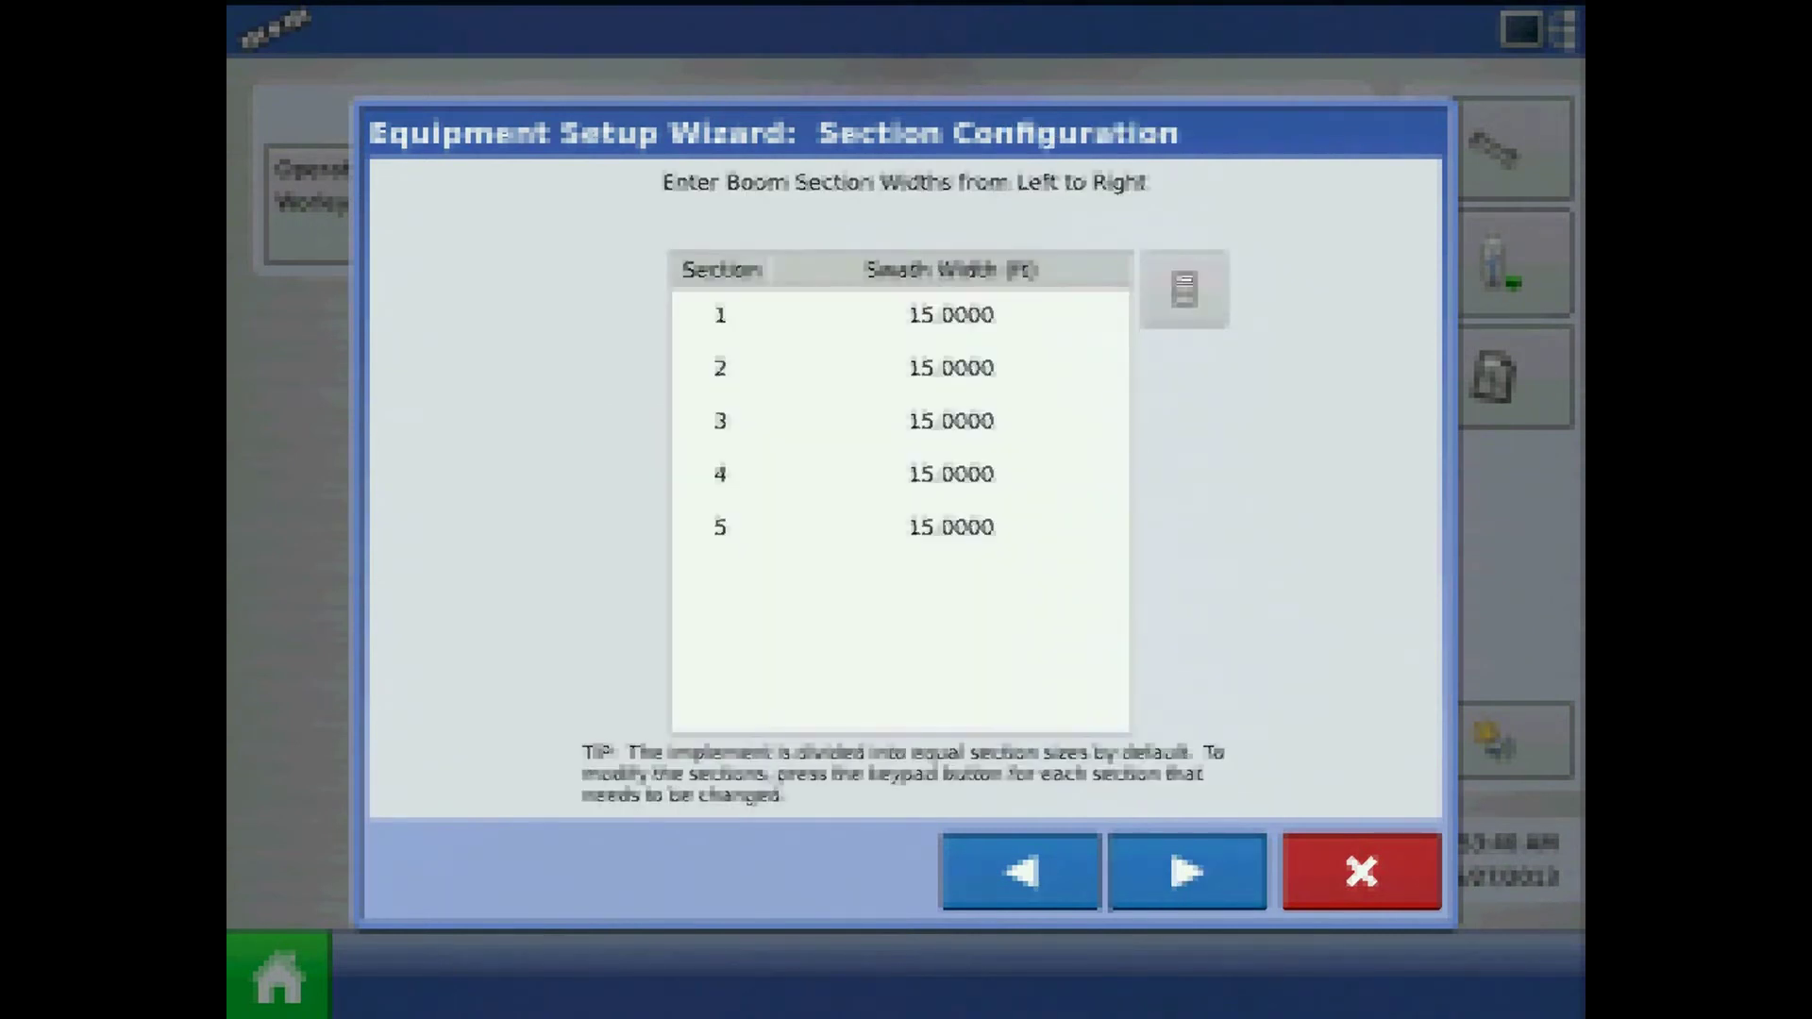
click(900, 367)
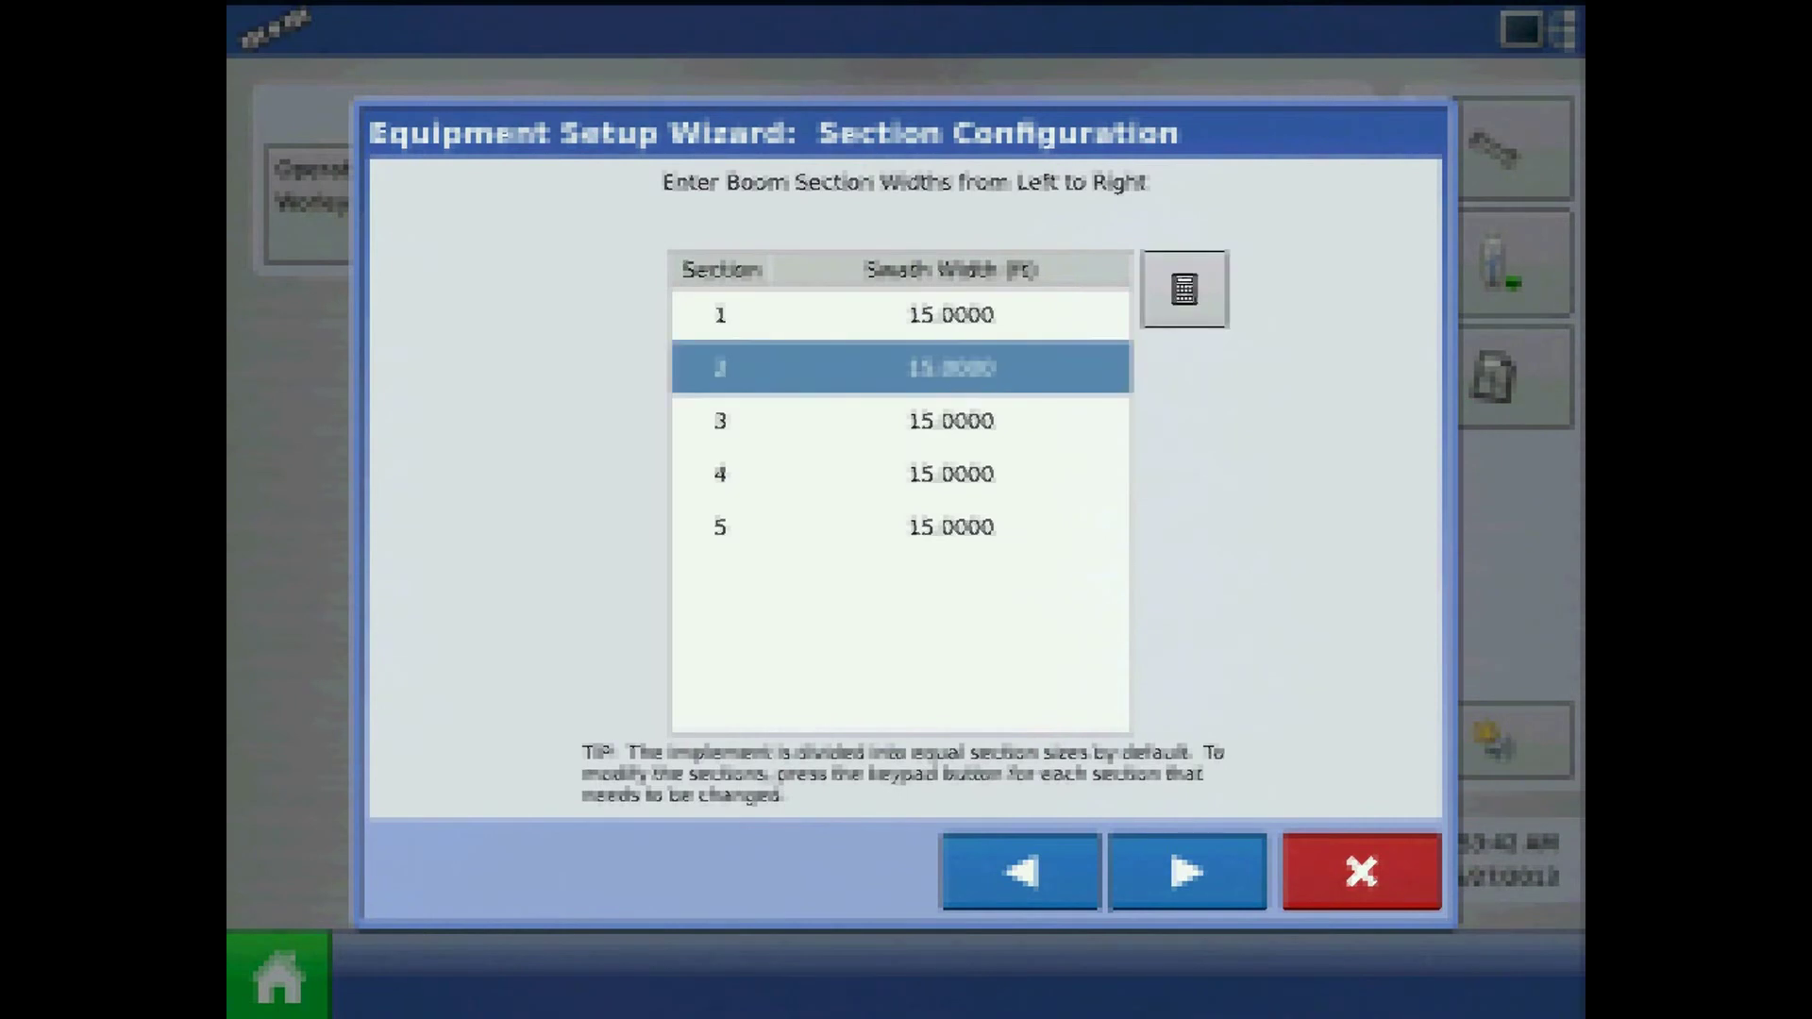
click(1185, 289)
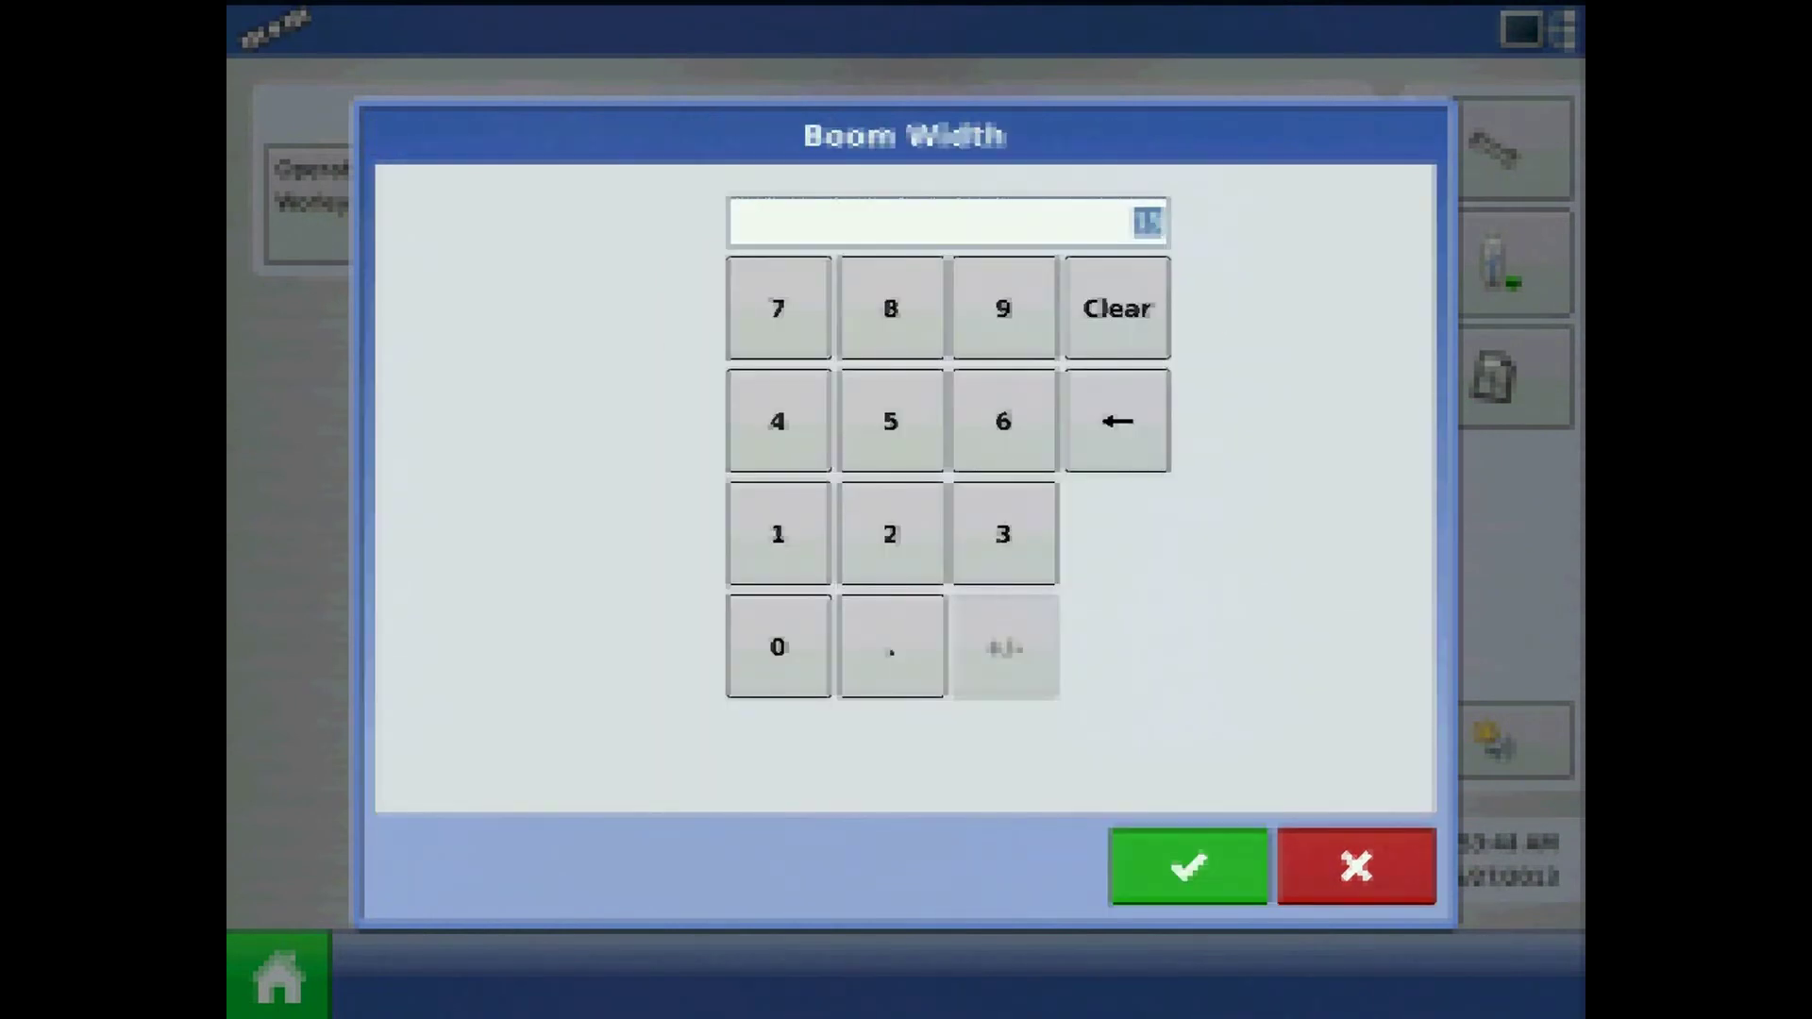
text(13)
click(1188, 865)
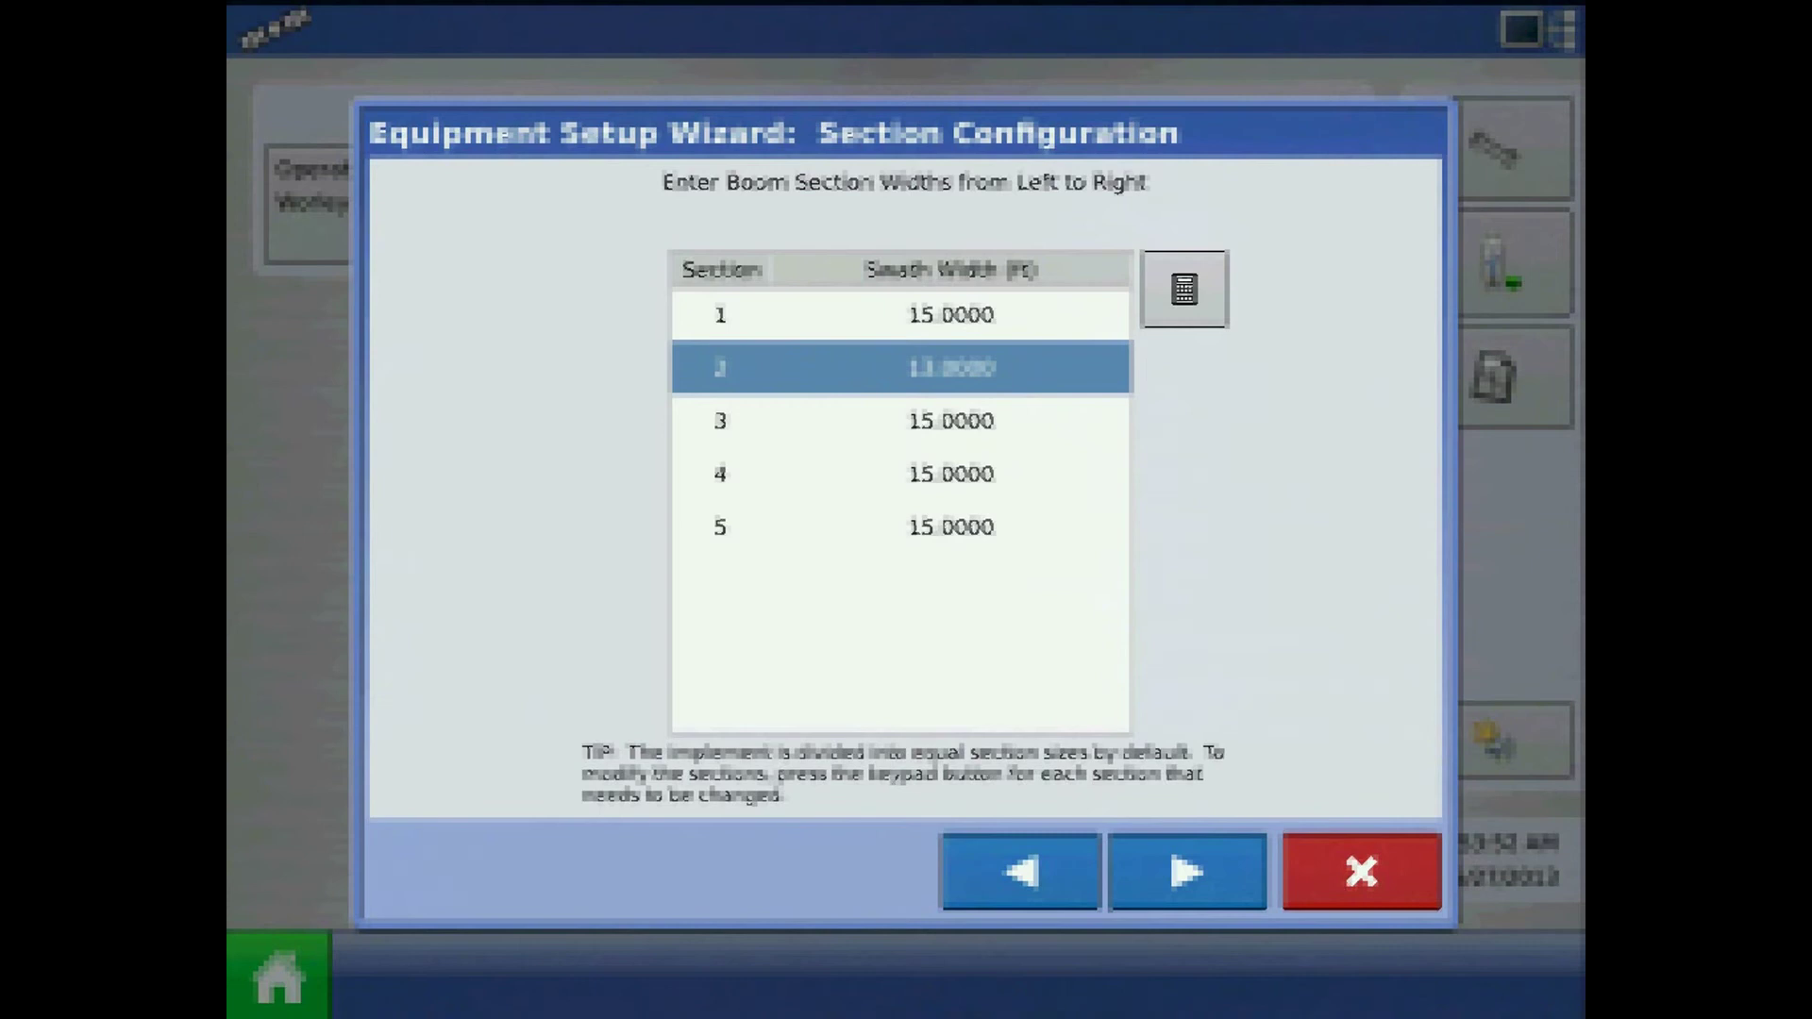
Step: Dismiss the swath total error and change section 2 back to 15 ft
click(1188, 872)
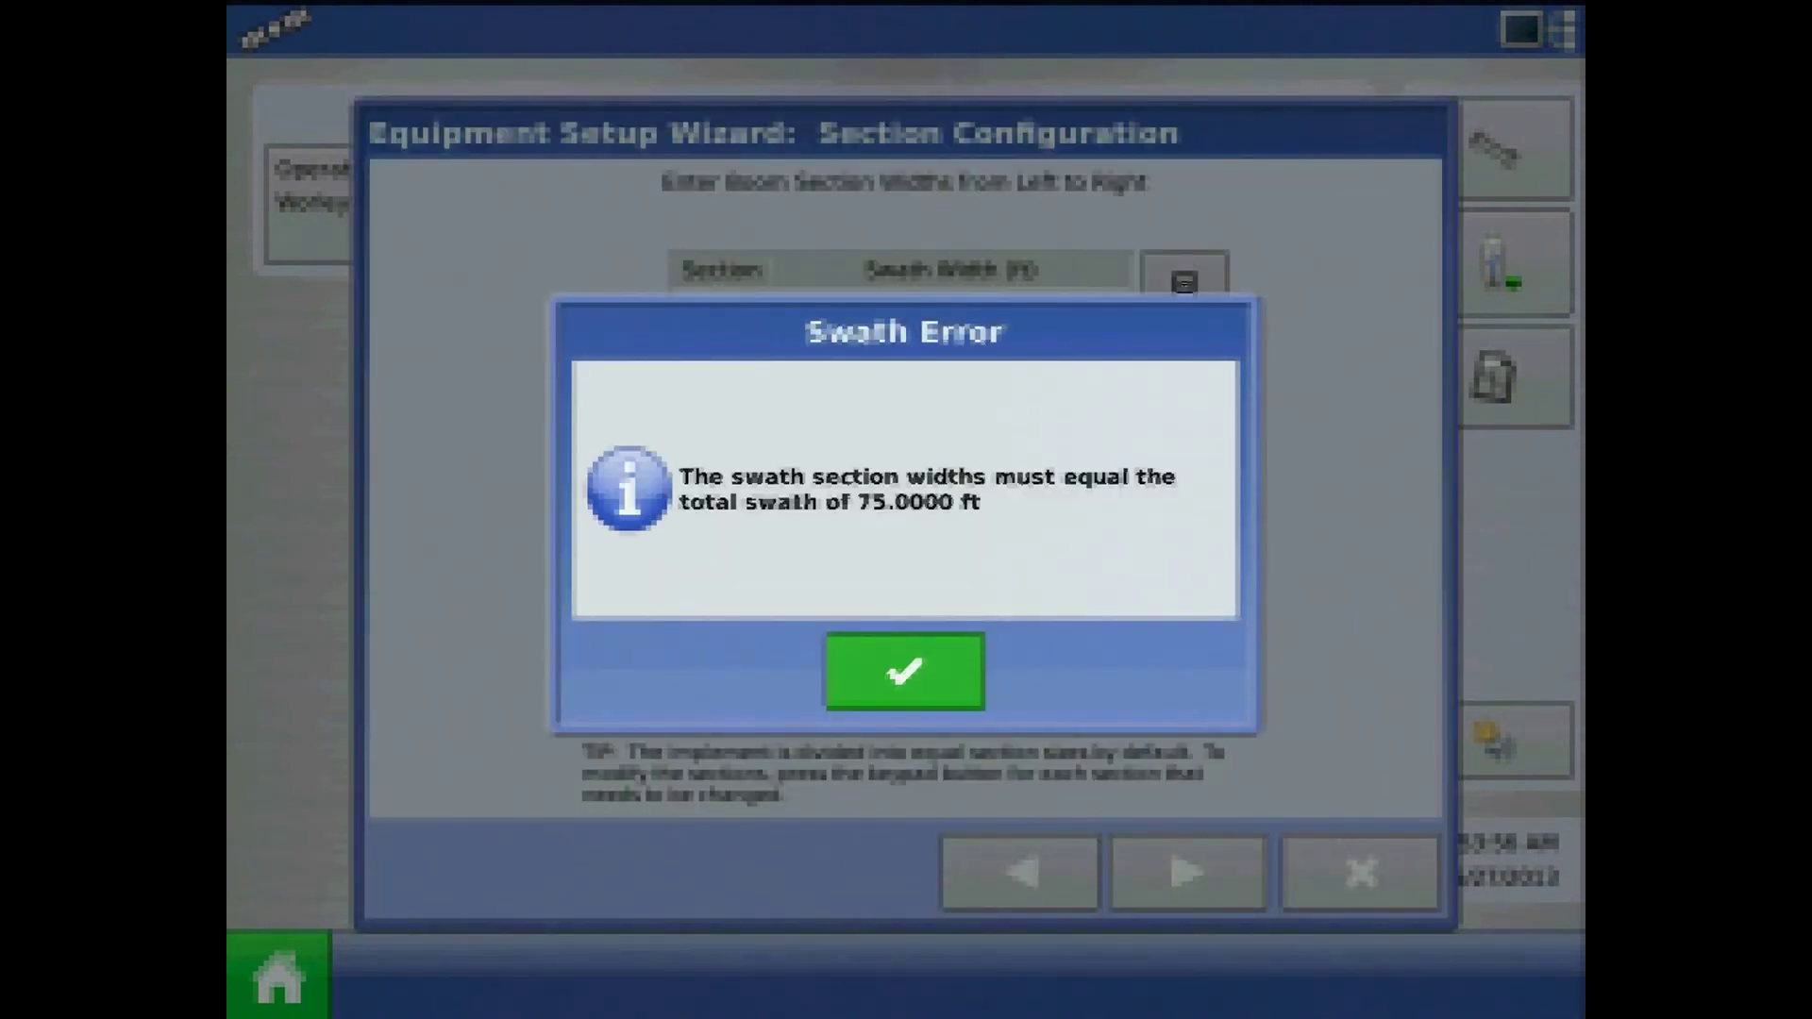
click(906, 671)
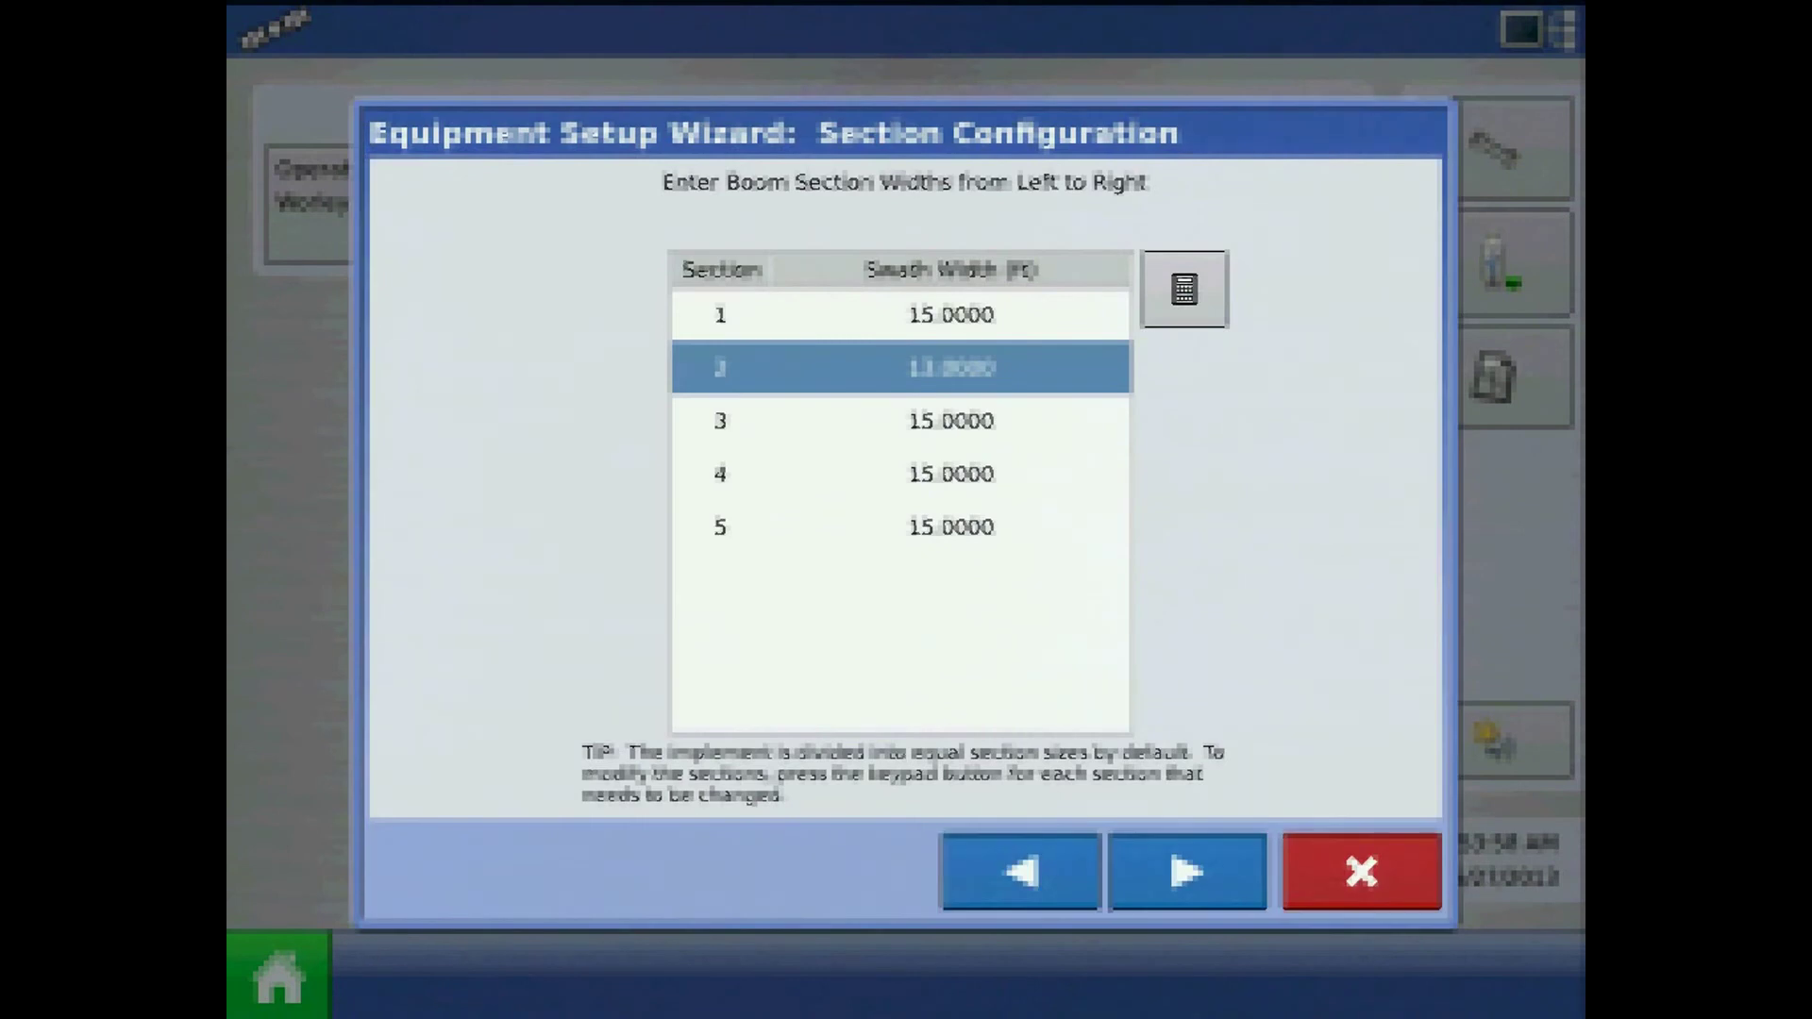
click(1184, 291)
click(778, 533)
click(890, 421)
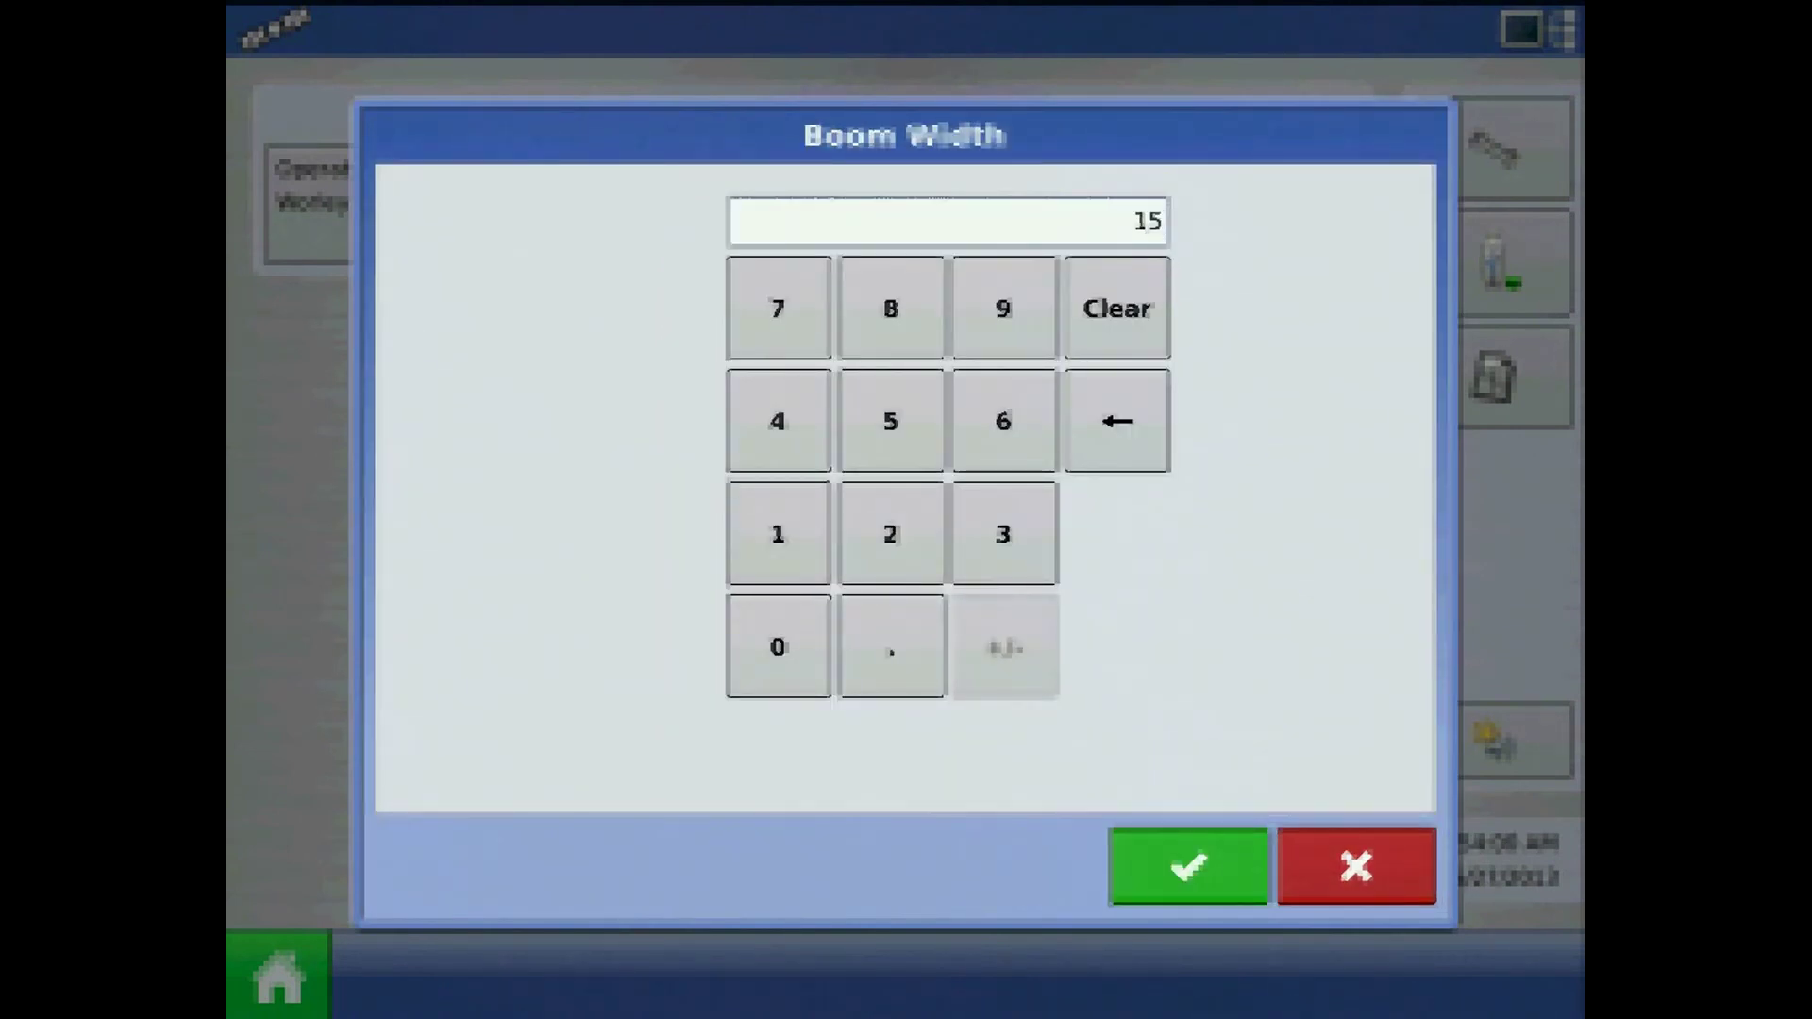
click(1188, 866)
Step: Set the application point offset to 25 ft, In Front of the rear axle
click(1187, 870)
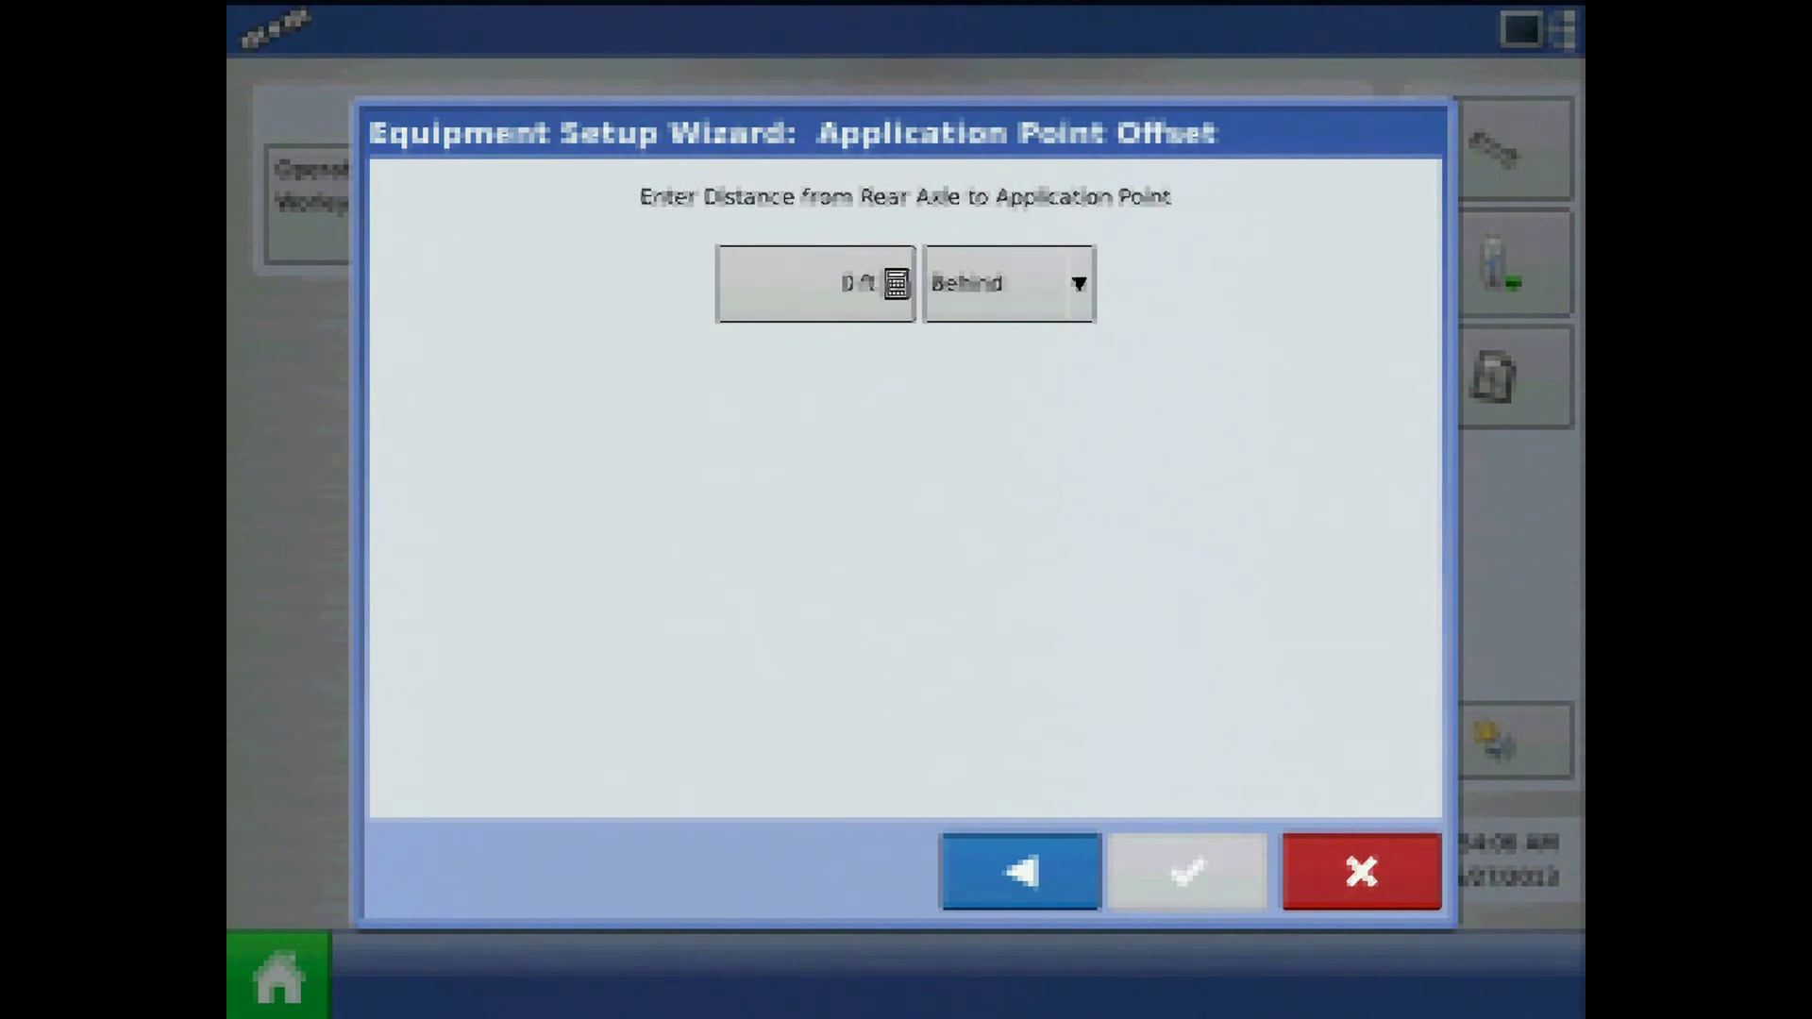
click(816, 283)
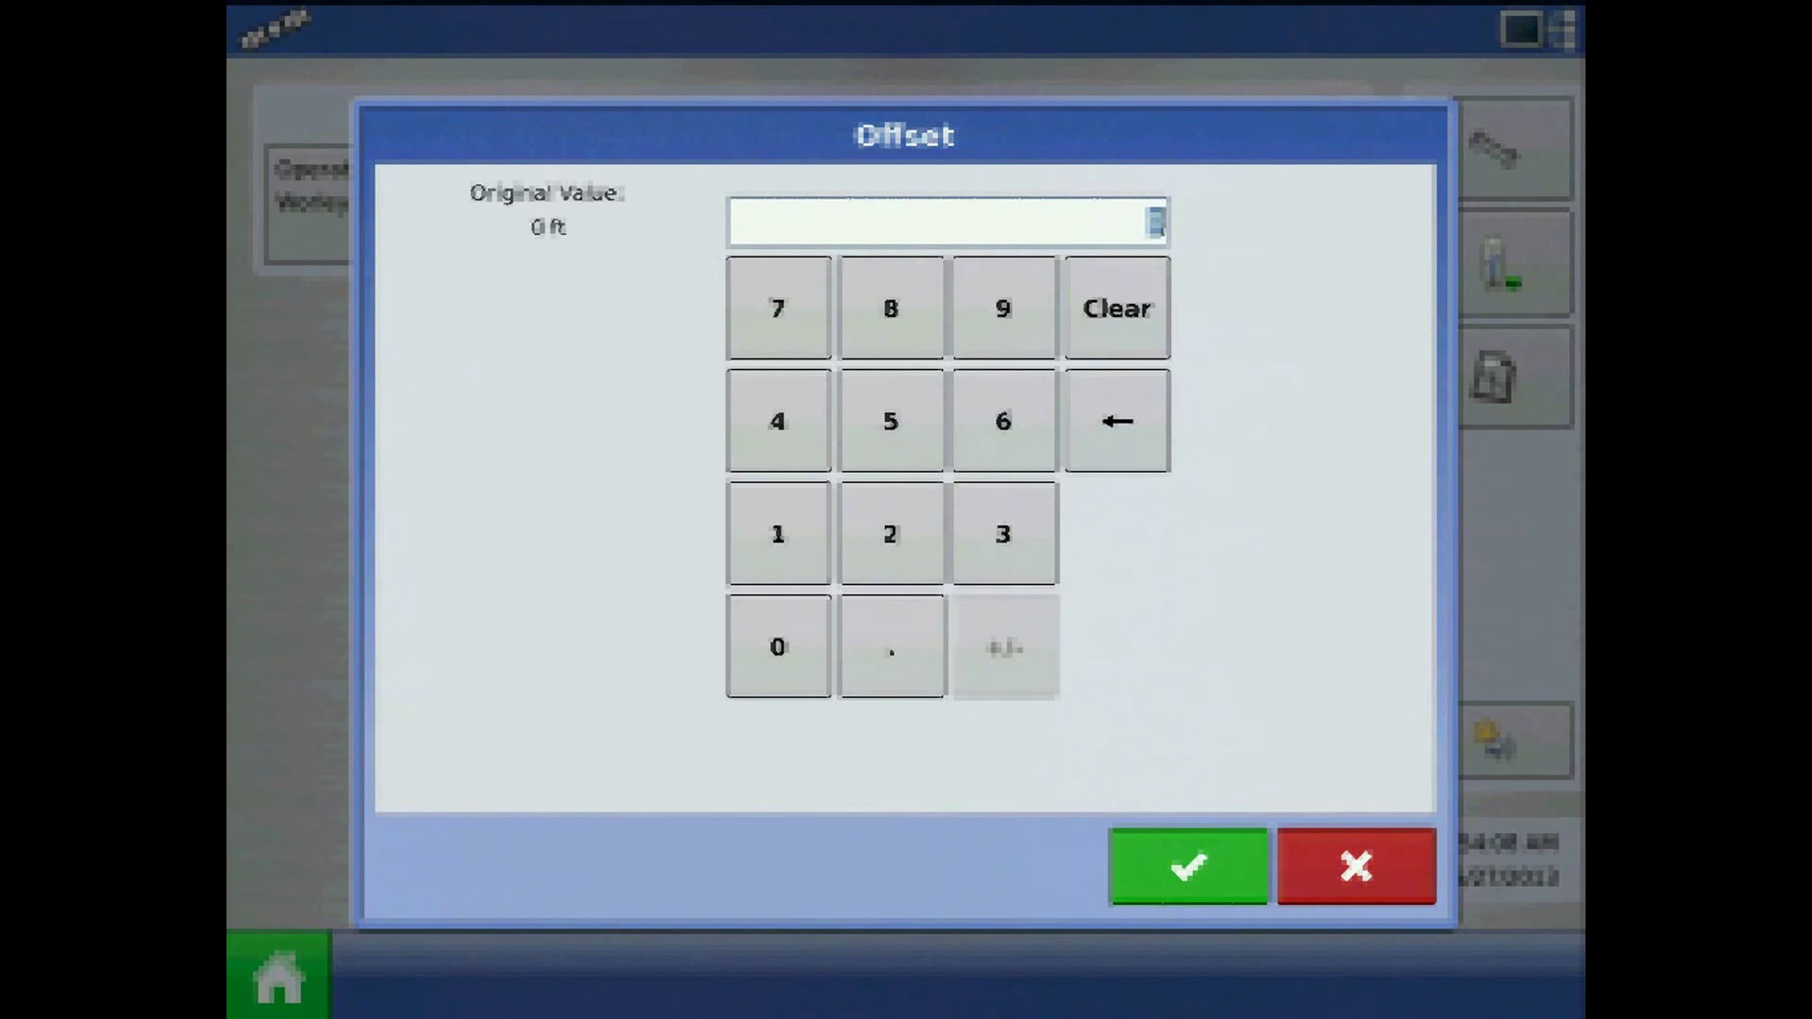
text(25)
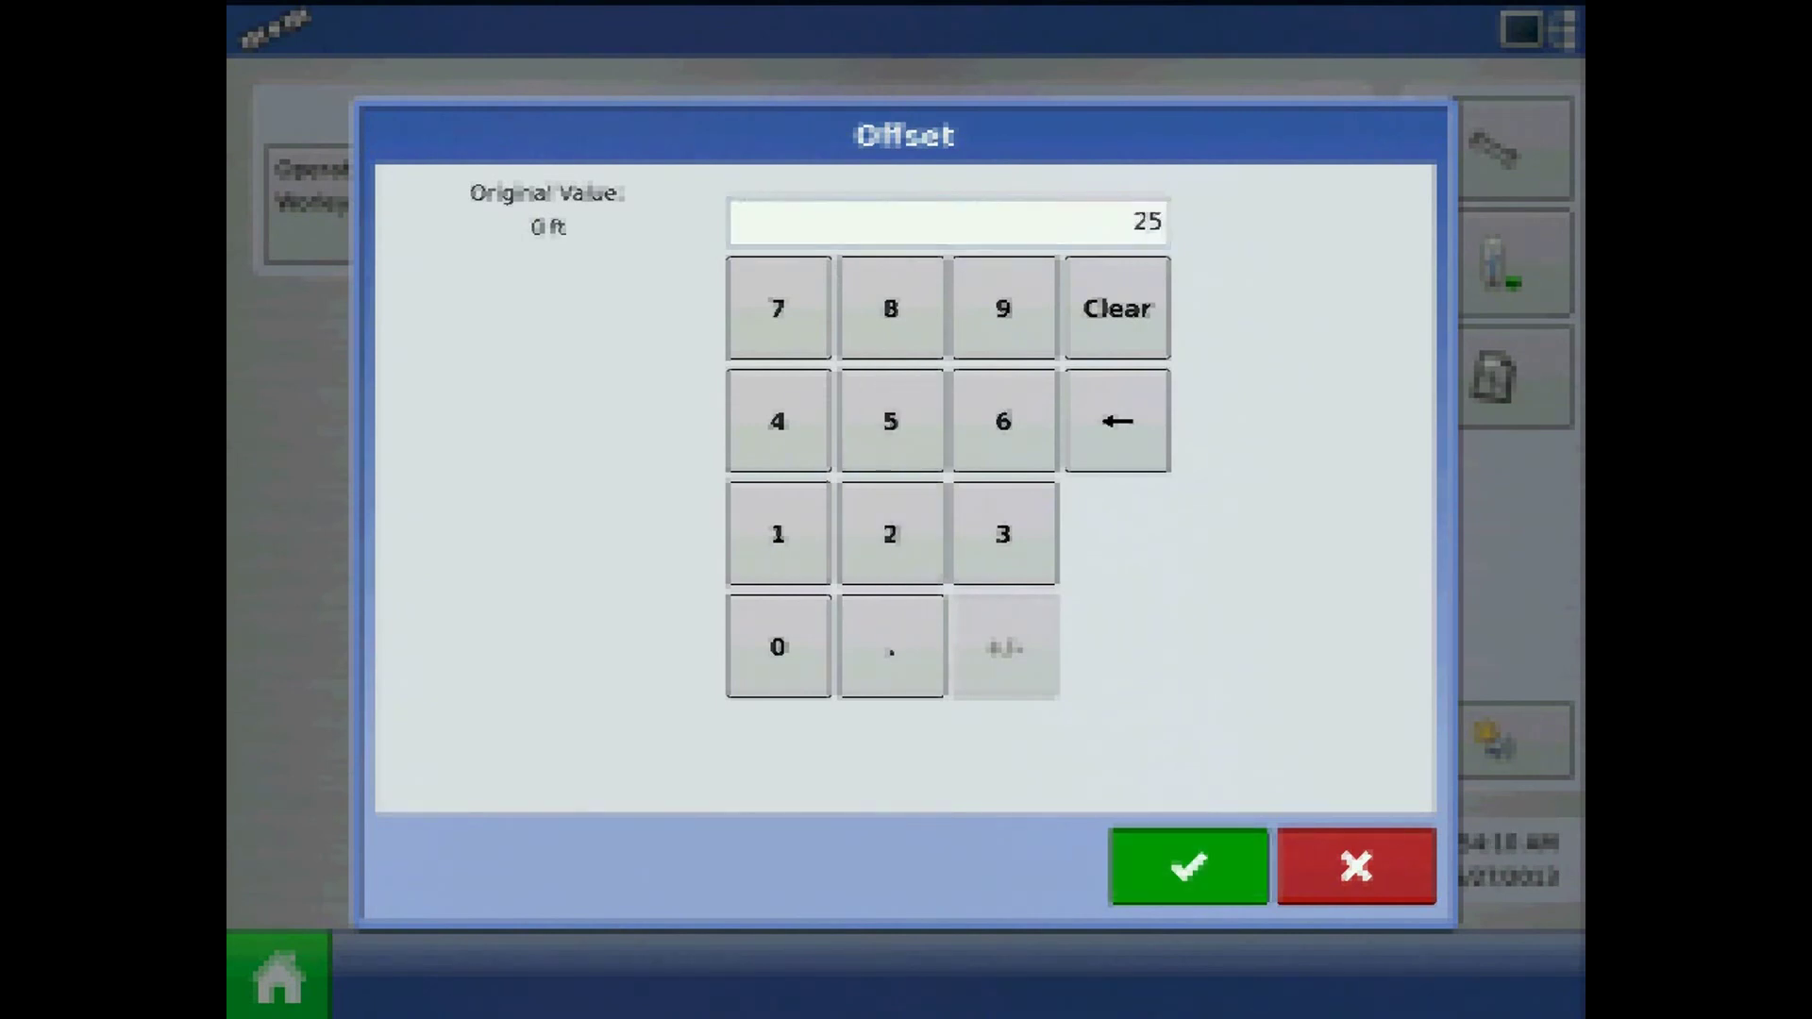
key(Return)
click(1008, 284)
click(972, 421)
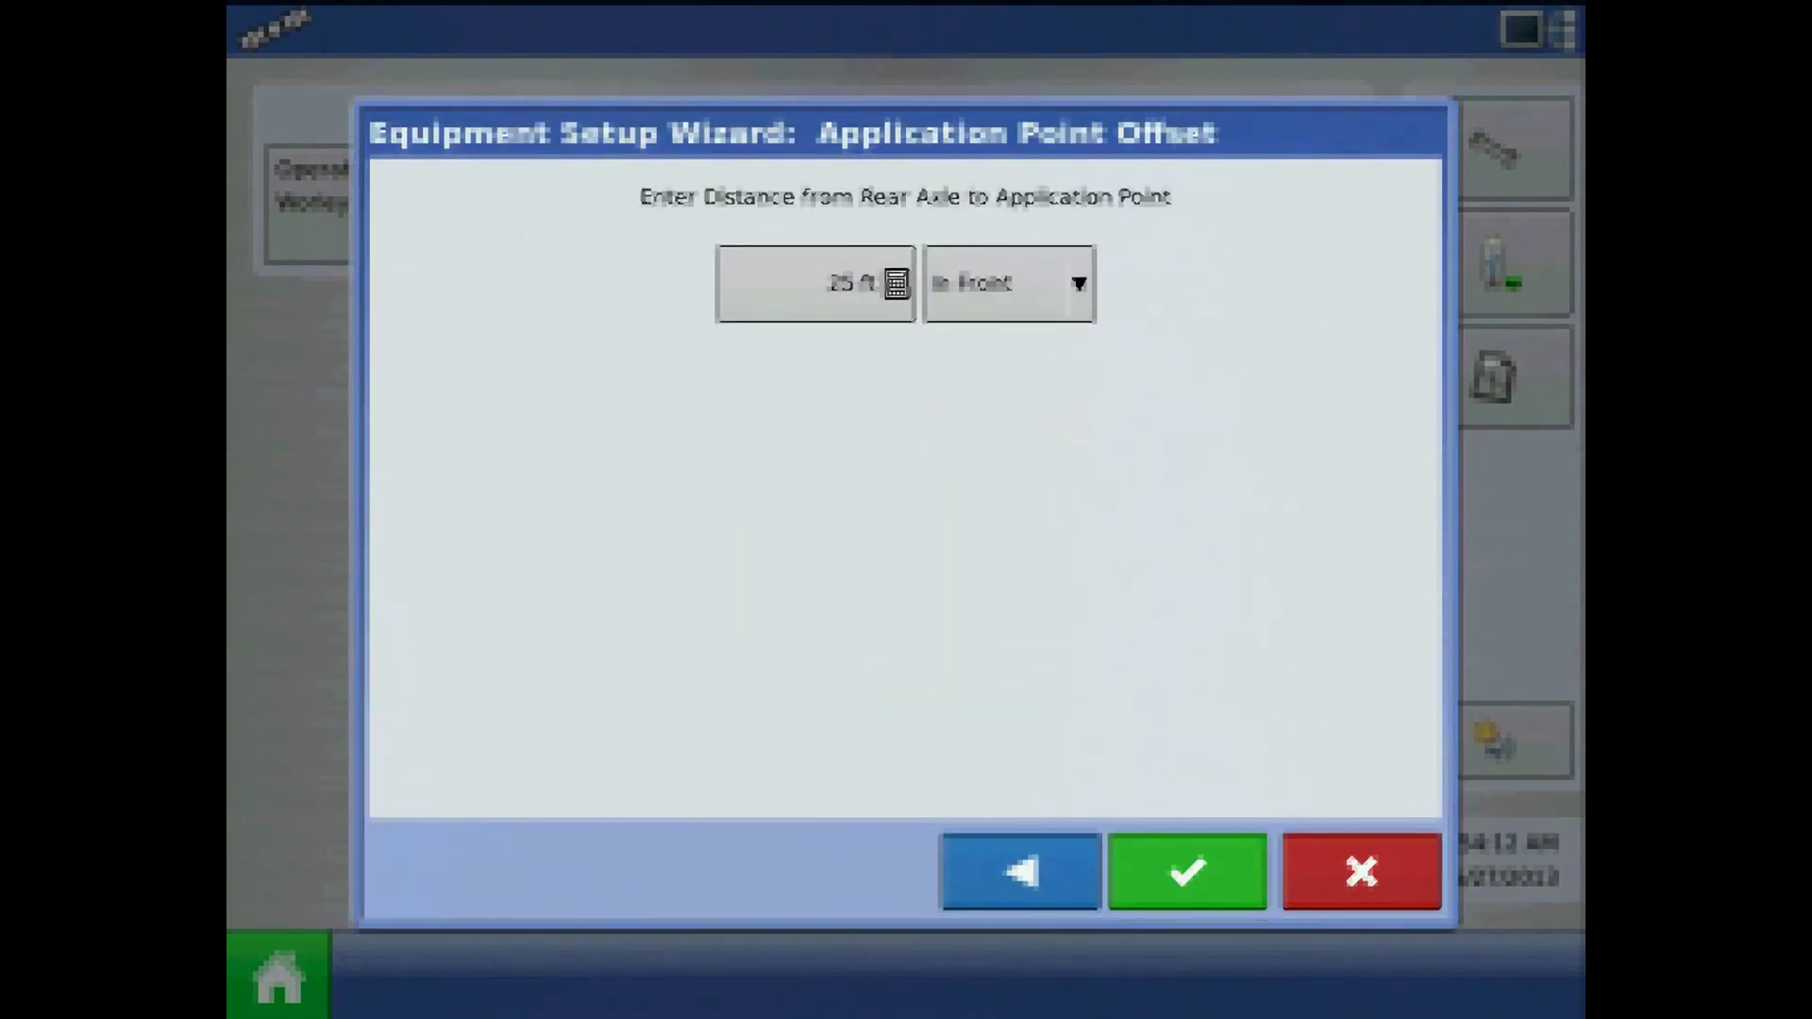
Step: Finish equipment setup, skip additional devices, and save the vehicle as Hagie STS 12
click(1187, 871)
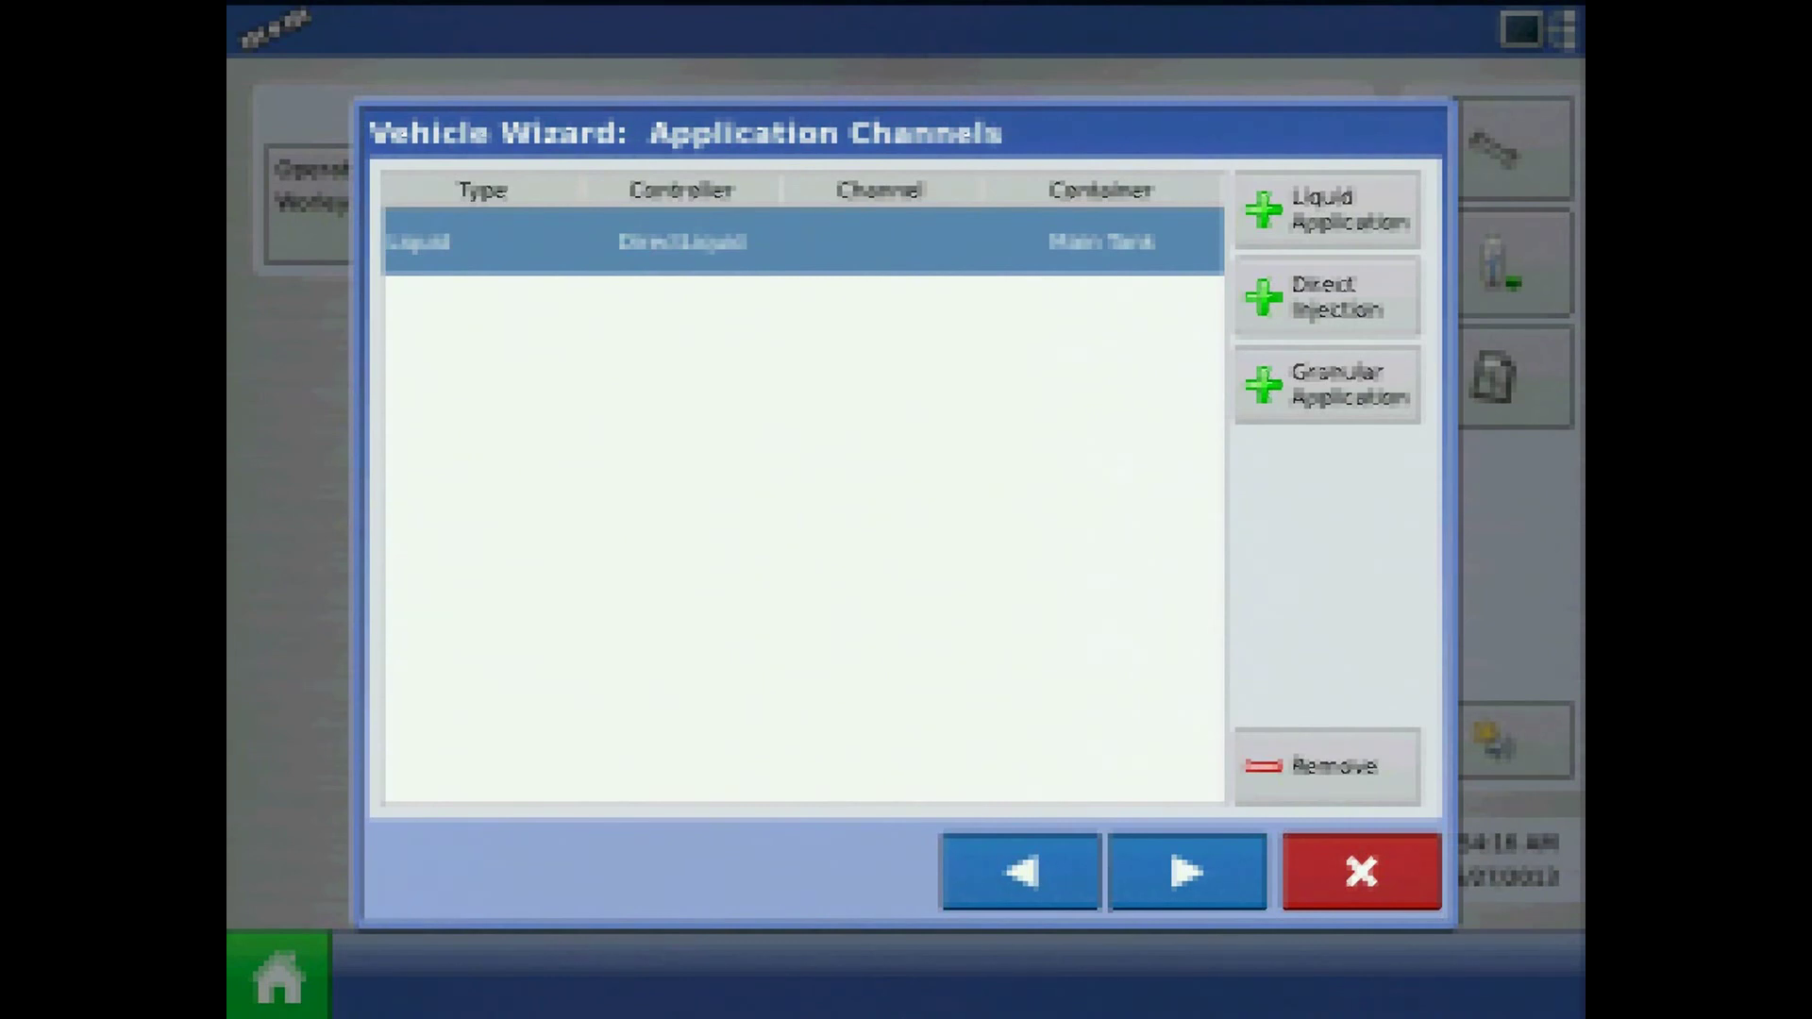
click(1187, 871)
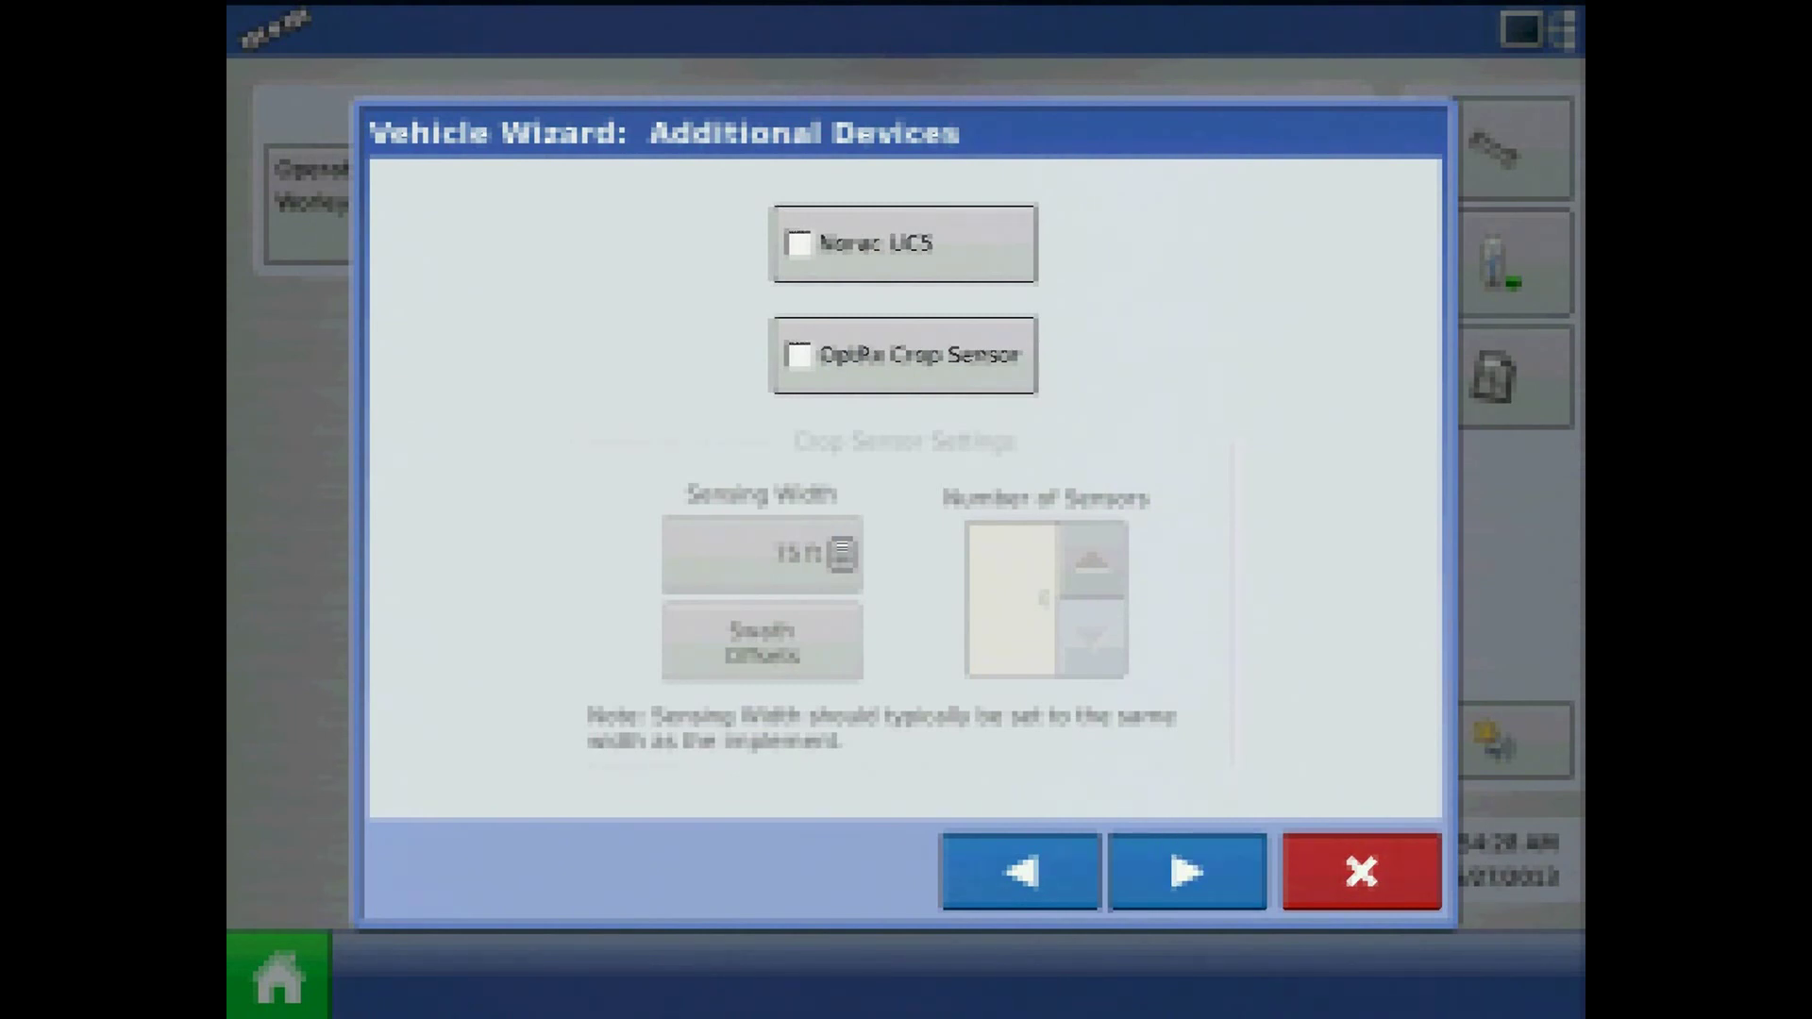
click(1187, 872)
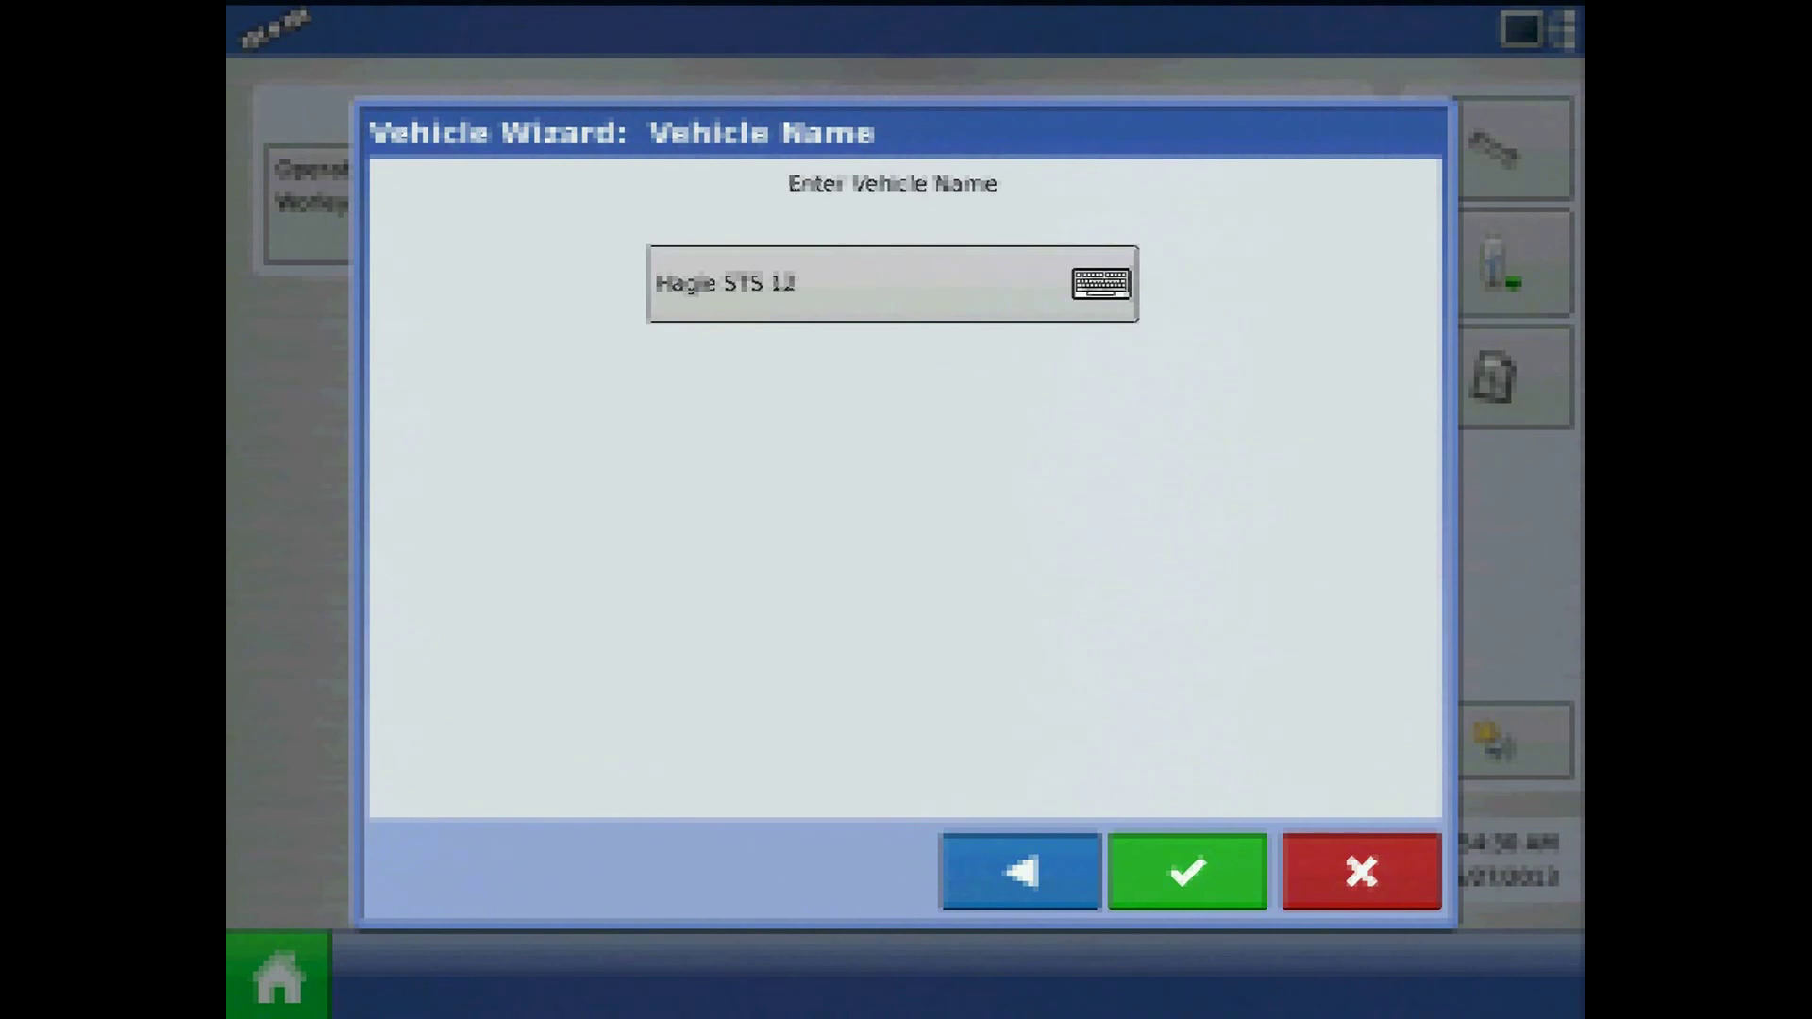
click(1187, 871)
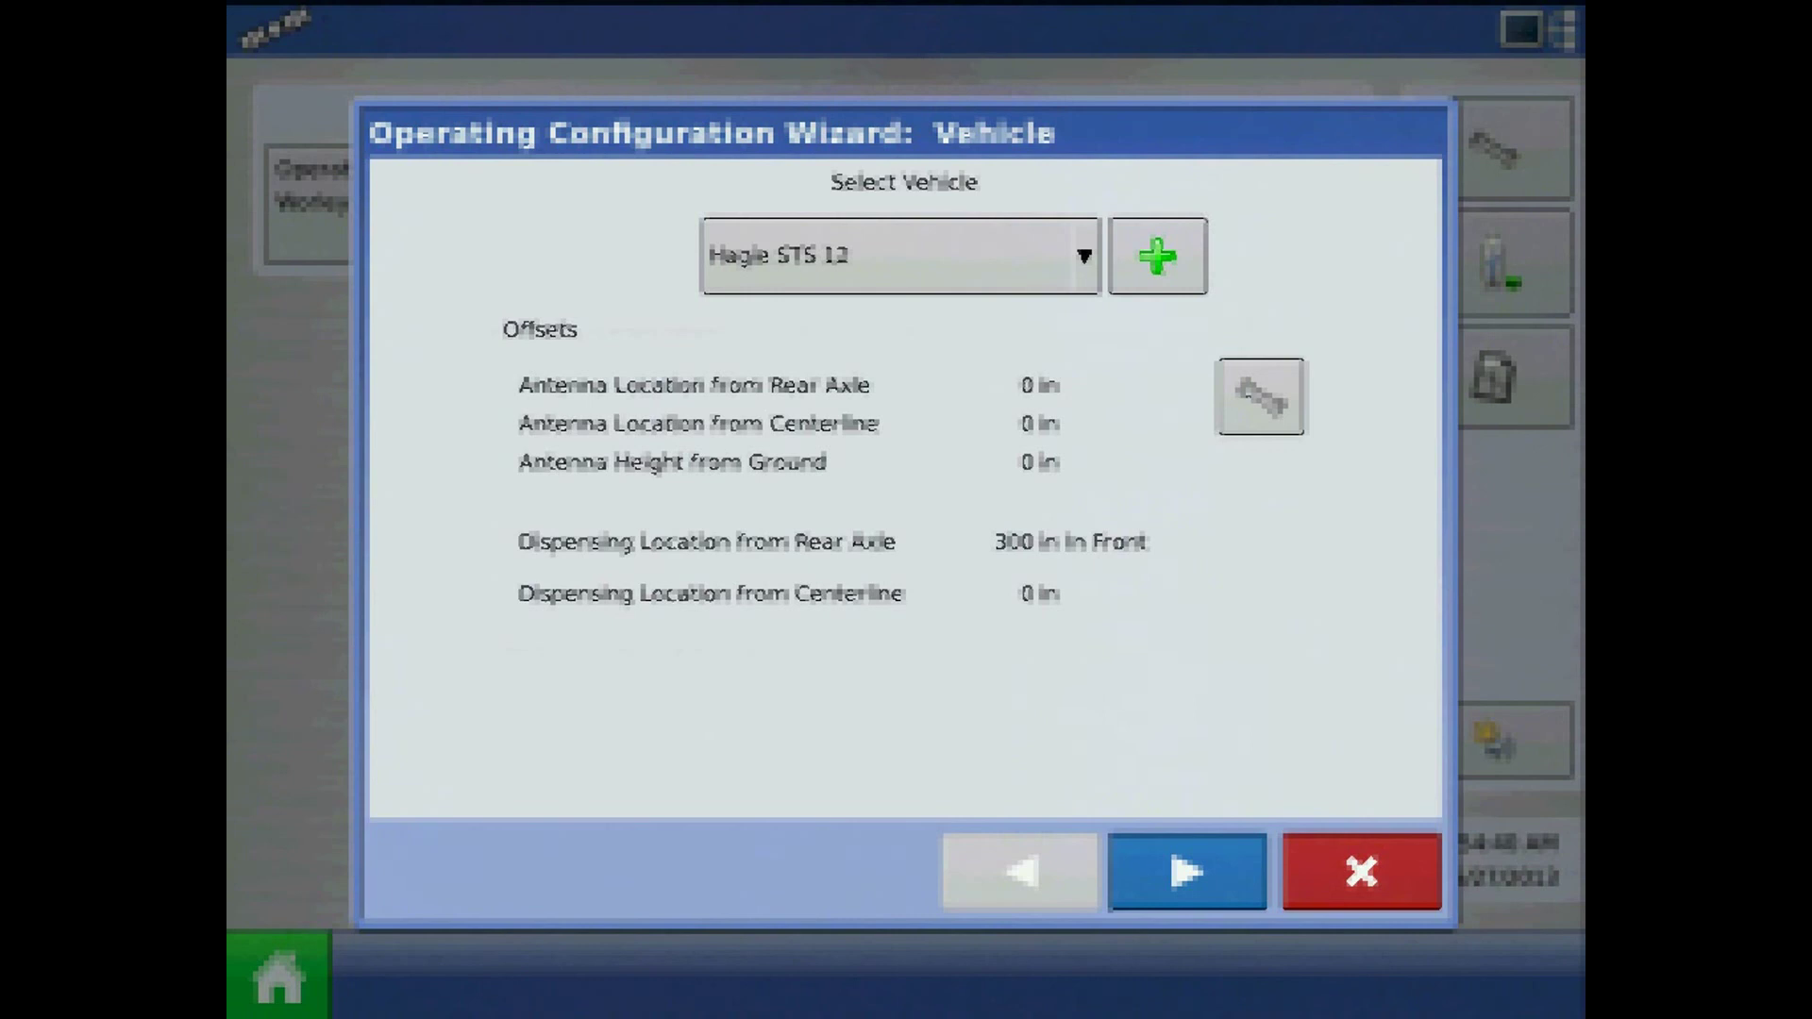
Step: Keep Display GPS as the primary speed source and save the configuration as 'Hagie STS 12'
click(1188, 872)
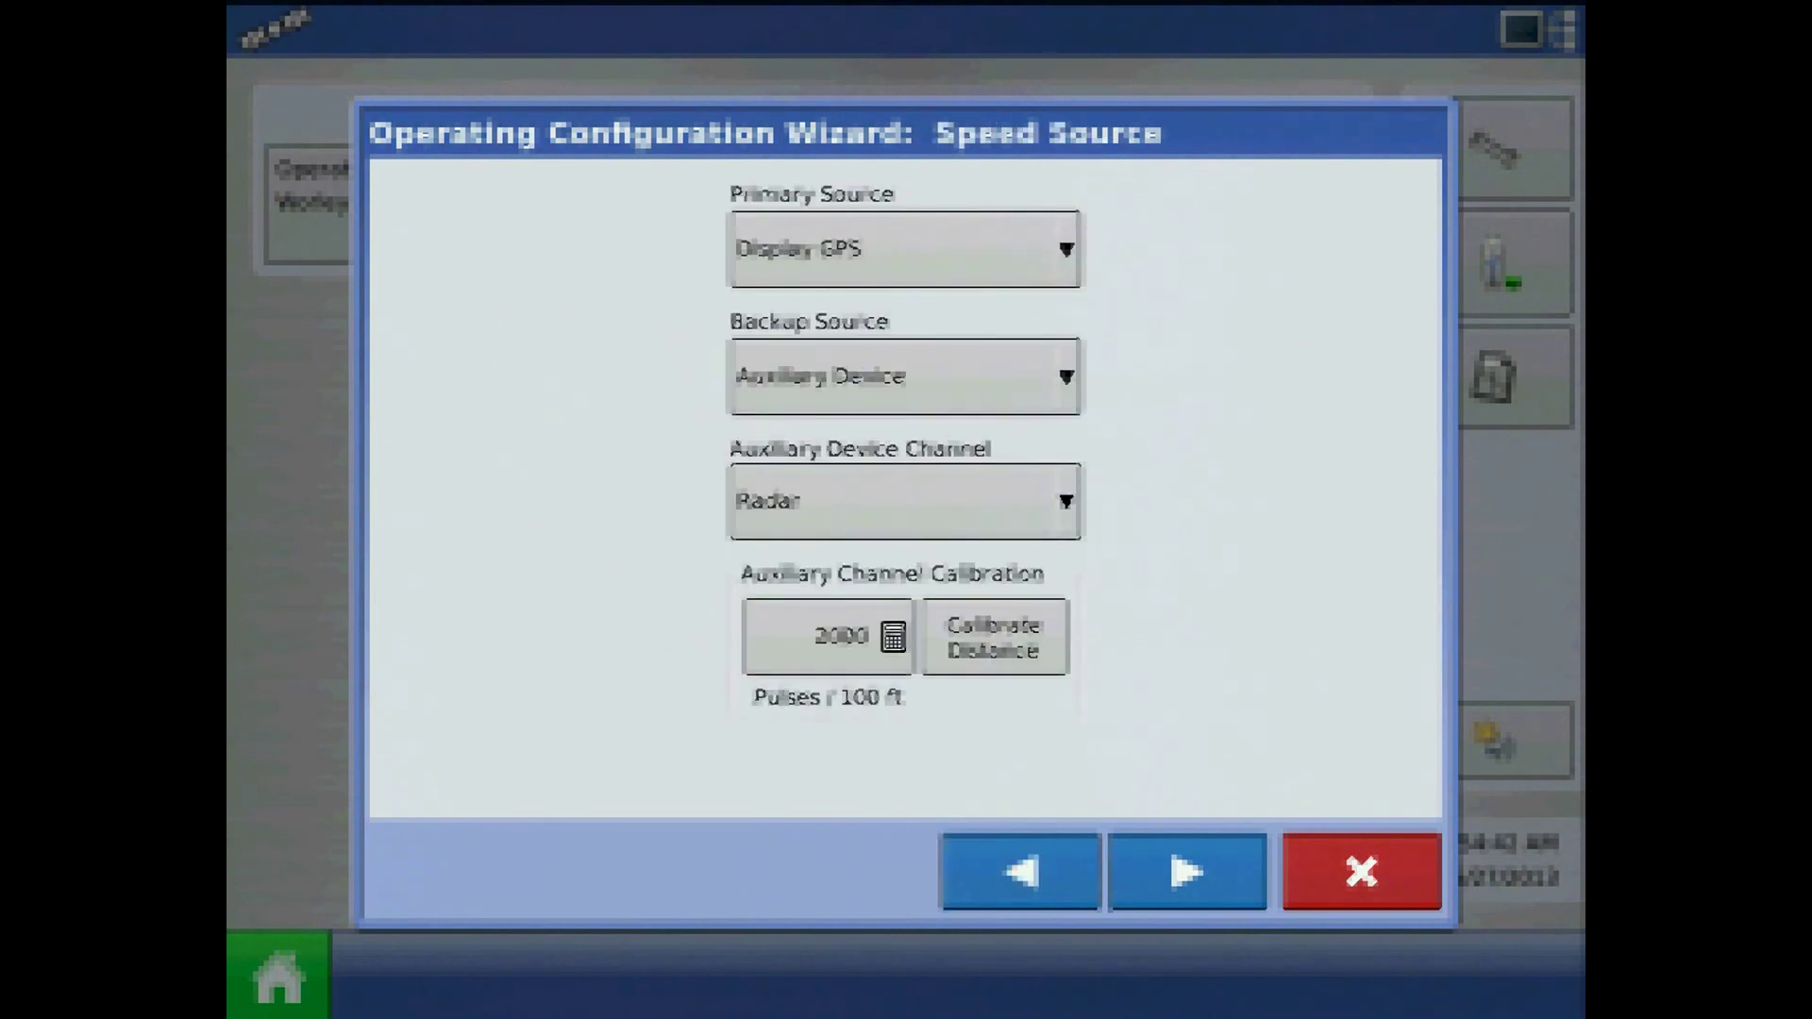
click(906, 249)
click(906, 391)
click(1188, 871)
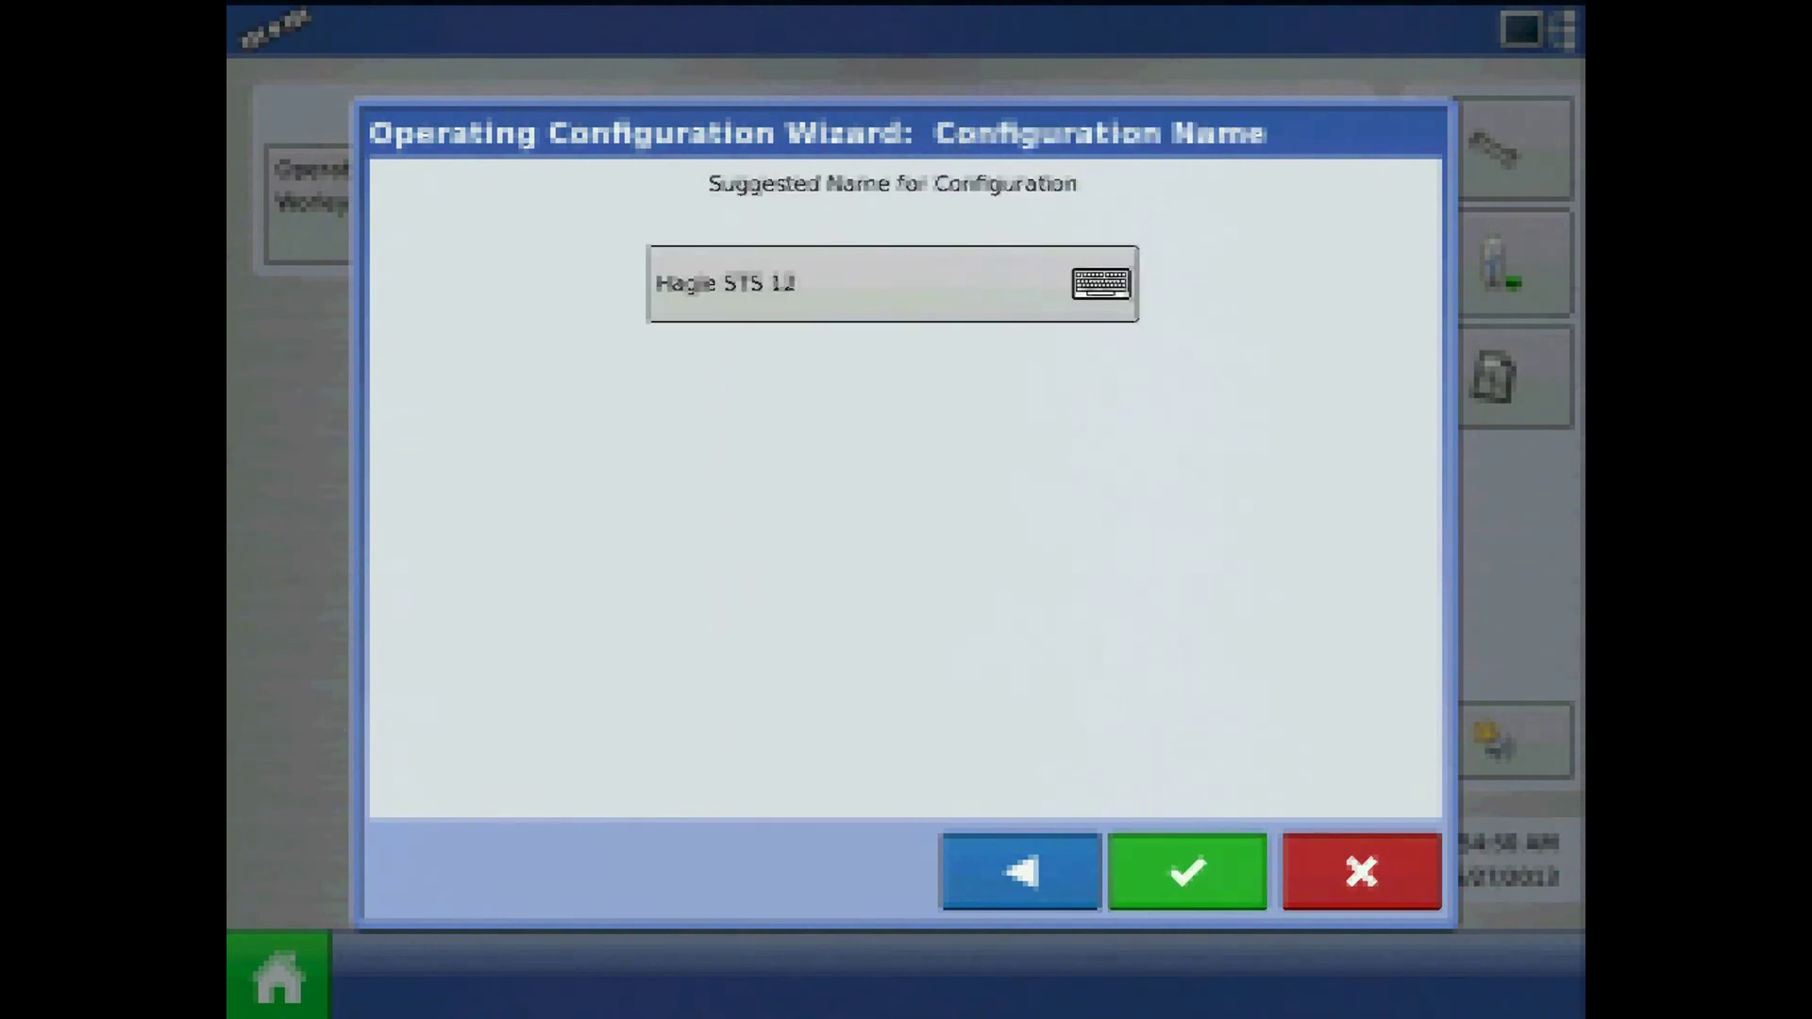
click(1187, 871)
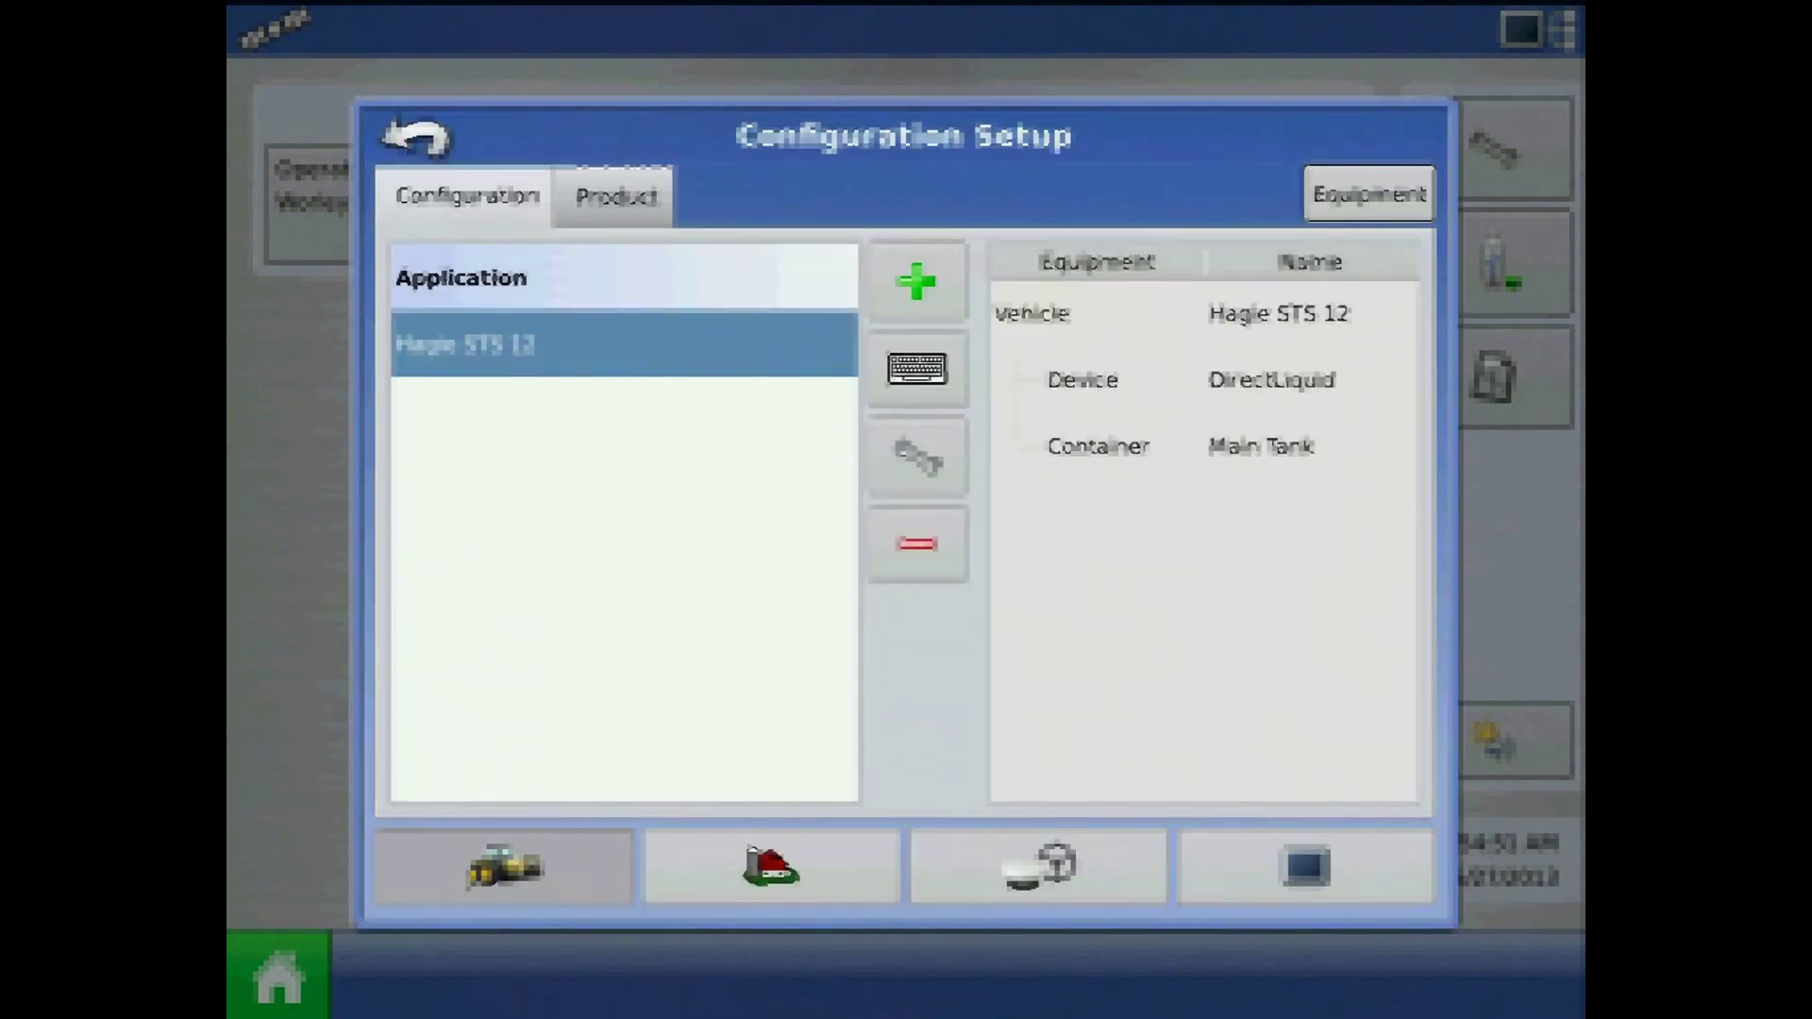